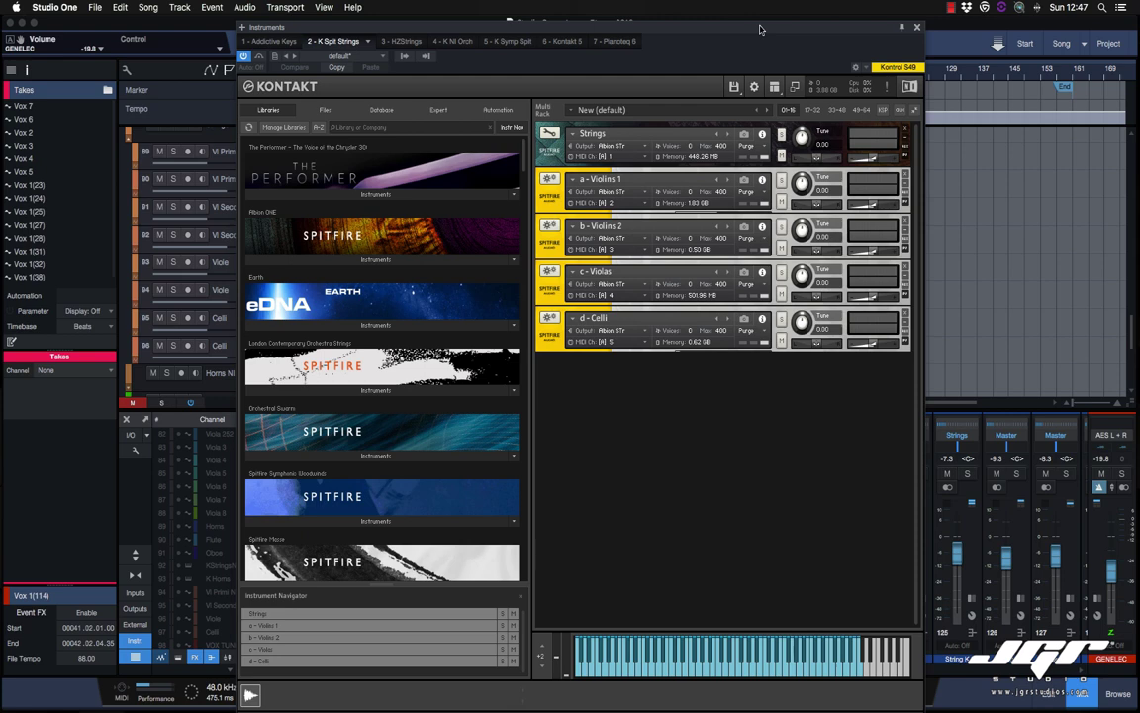
# Step: View Kontakt's version and licence information, close it, and shift the instrument window slightly aside
pyautogui.click(278, 87)
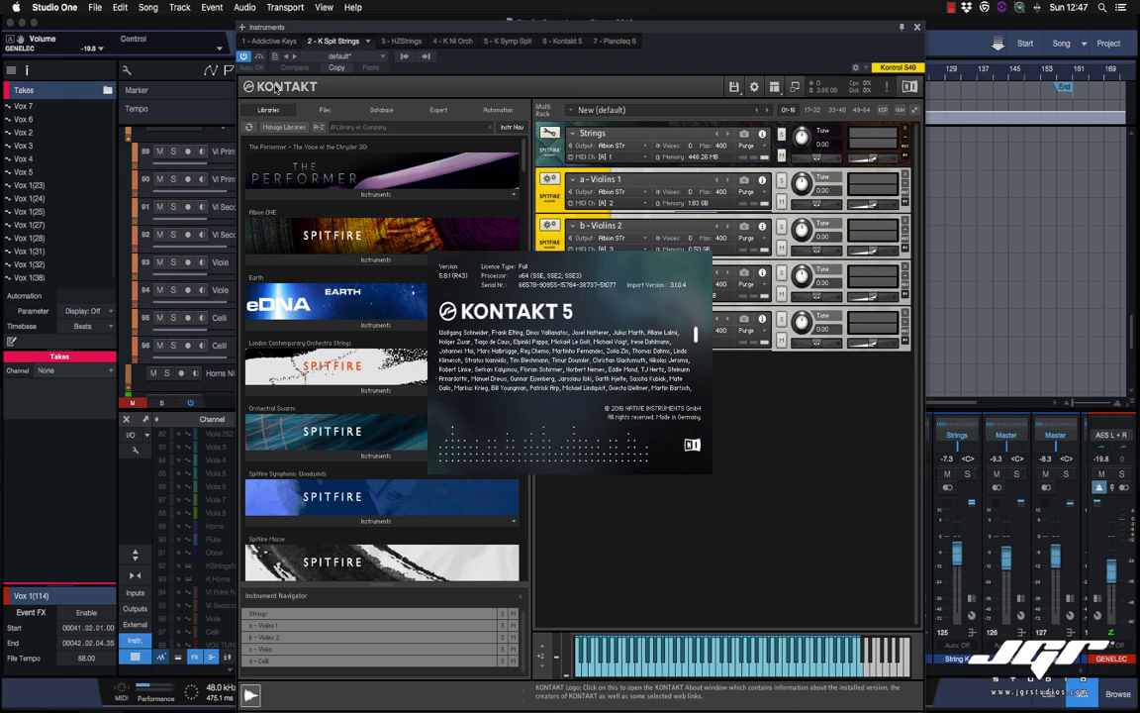
pyautogui.click(643, 387)
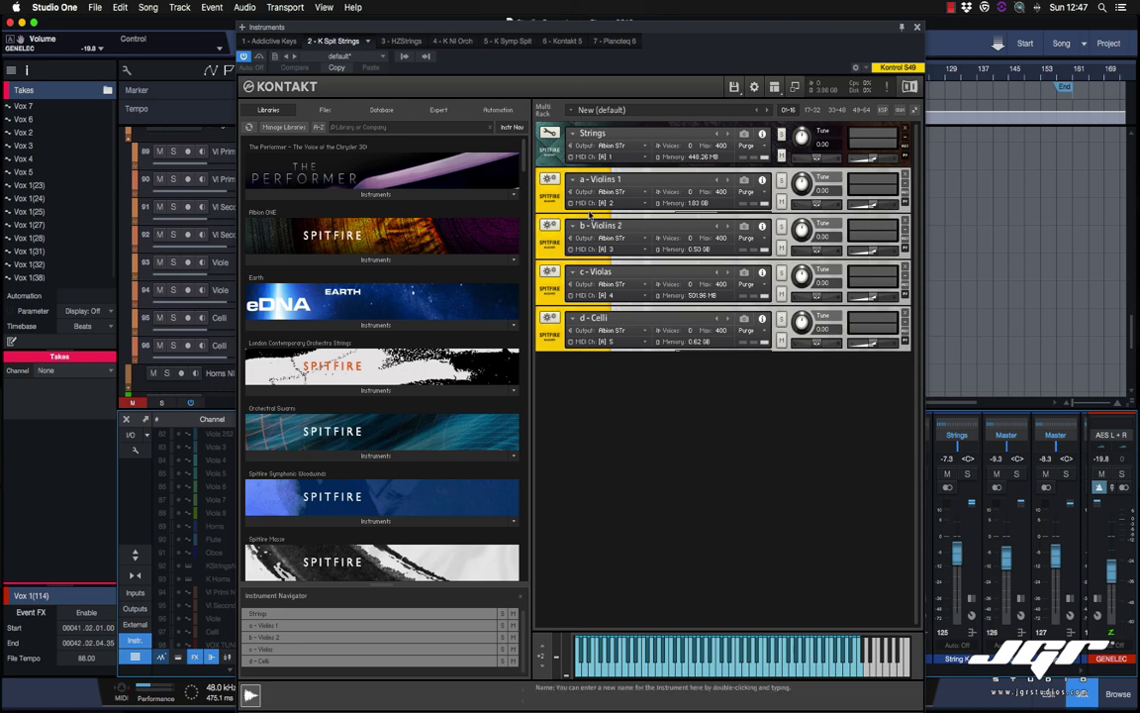
pyautogui.moveTo(462, 32); pyautogui.dragTo(491, 32)
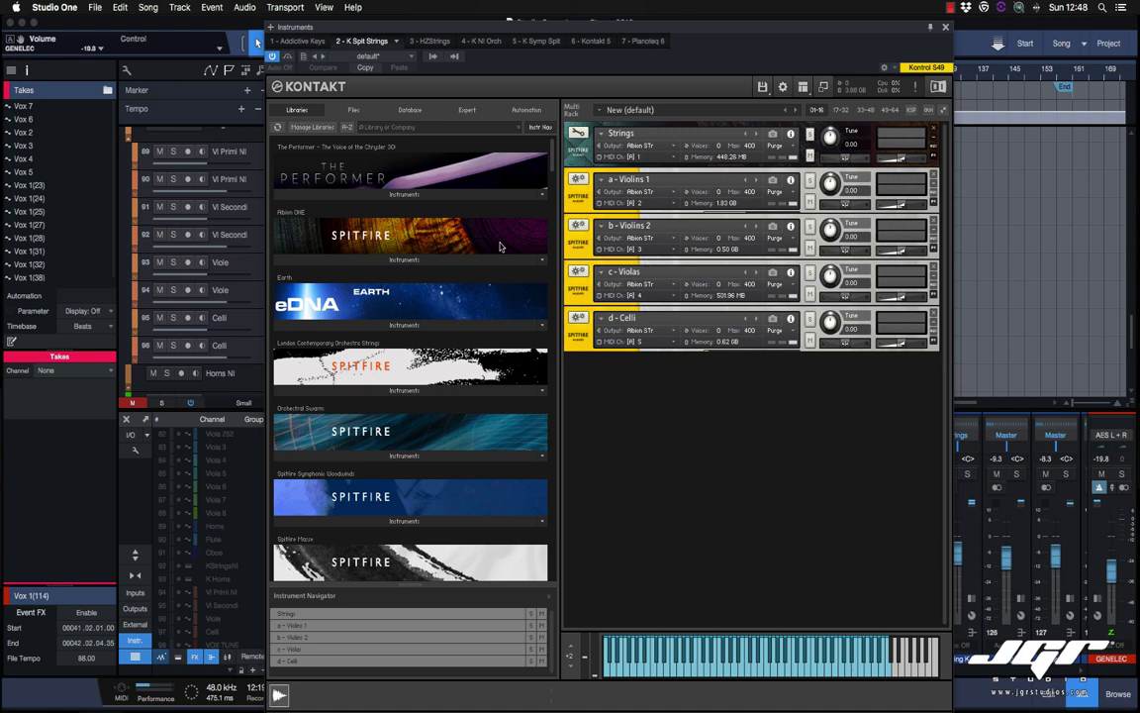
# Step: Find the Kontakt Factory Library among the installed libraries and expand its instrument folders
pyautogui.moveTo(552, 159); pyautogui.dragTo(550, 432)
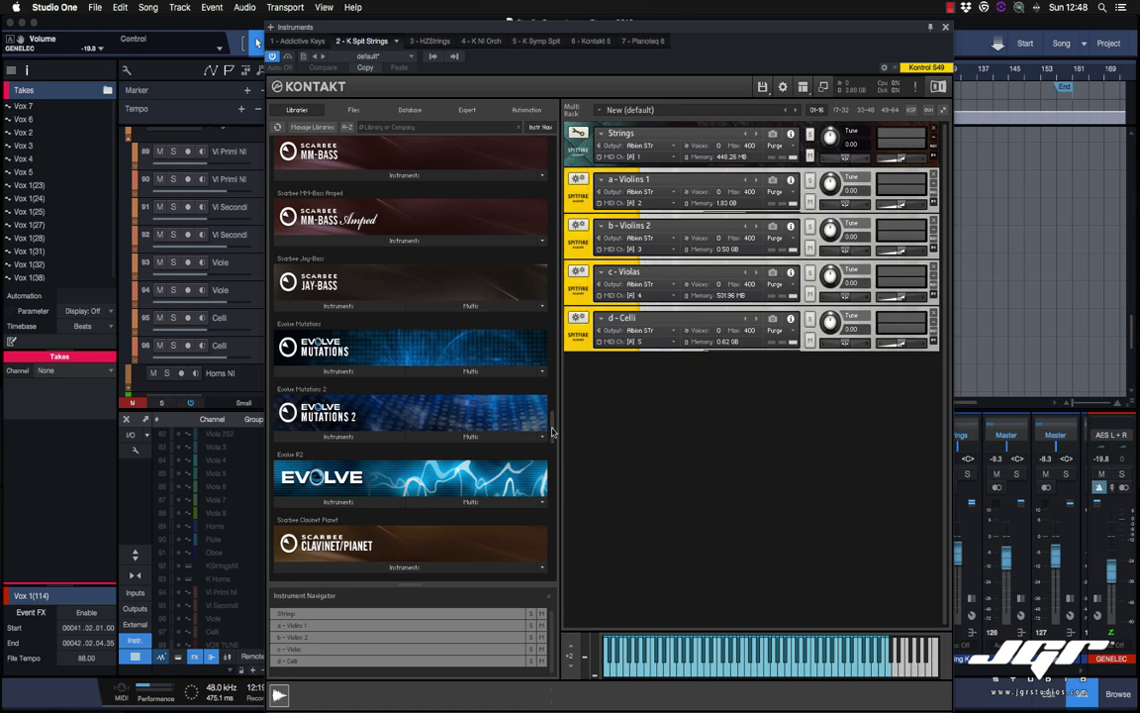
pyautogui.moveTo(553, 432); pyautogui.dragTo(545, 211)
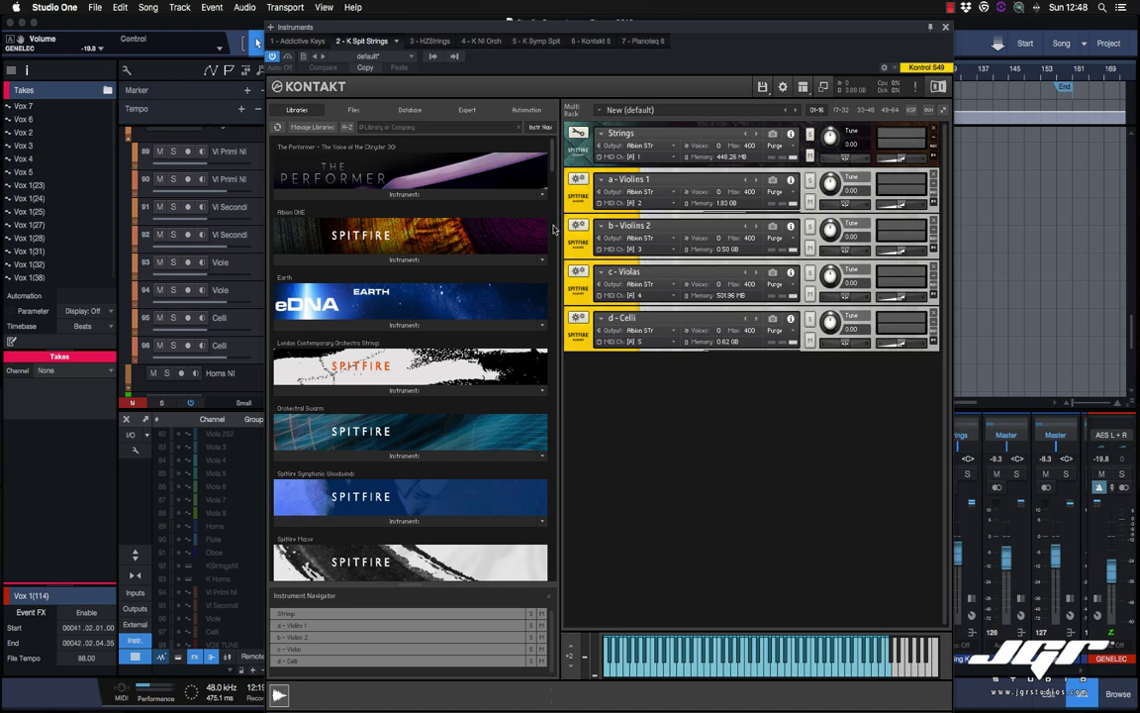
pyautogui.scroll(-10, 553, 229)
pyautogui.scroll(-10, 553, 230)
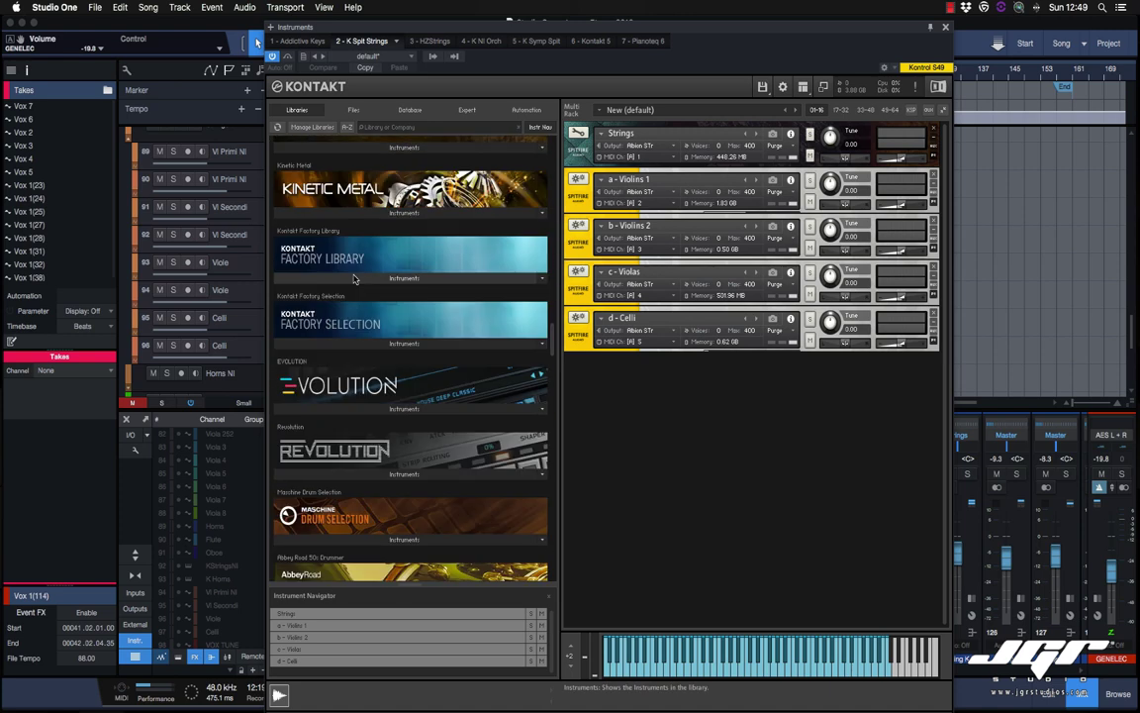
pyautogui.click(355, 279)
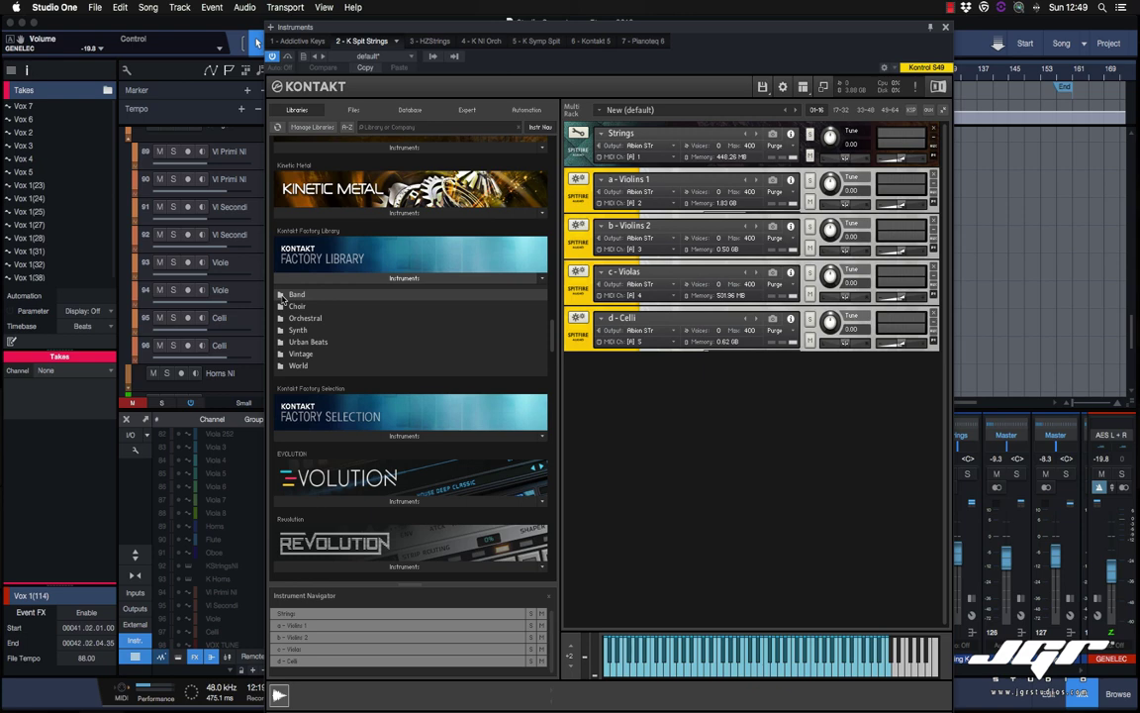
# Step: Look through the Band and Choir folders of the Factory Library, returning to its folder list after each
pyautogui.click(284, 295)
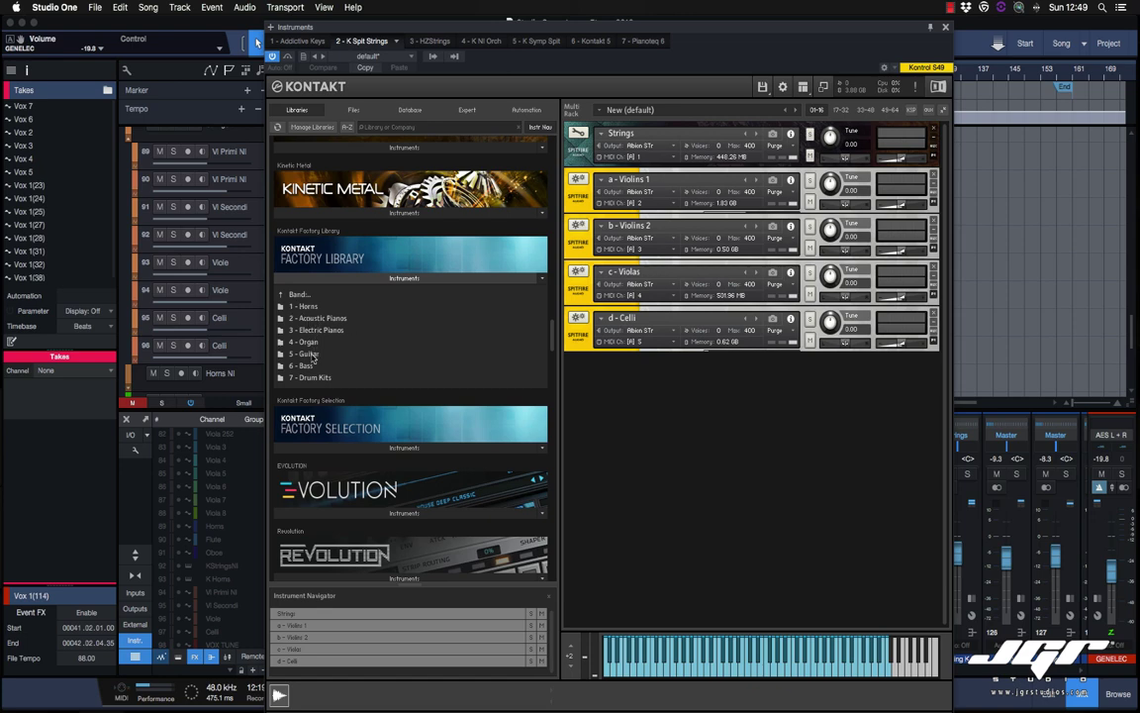
pyautogui.click(297, 295)
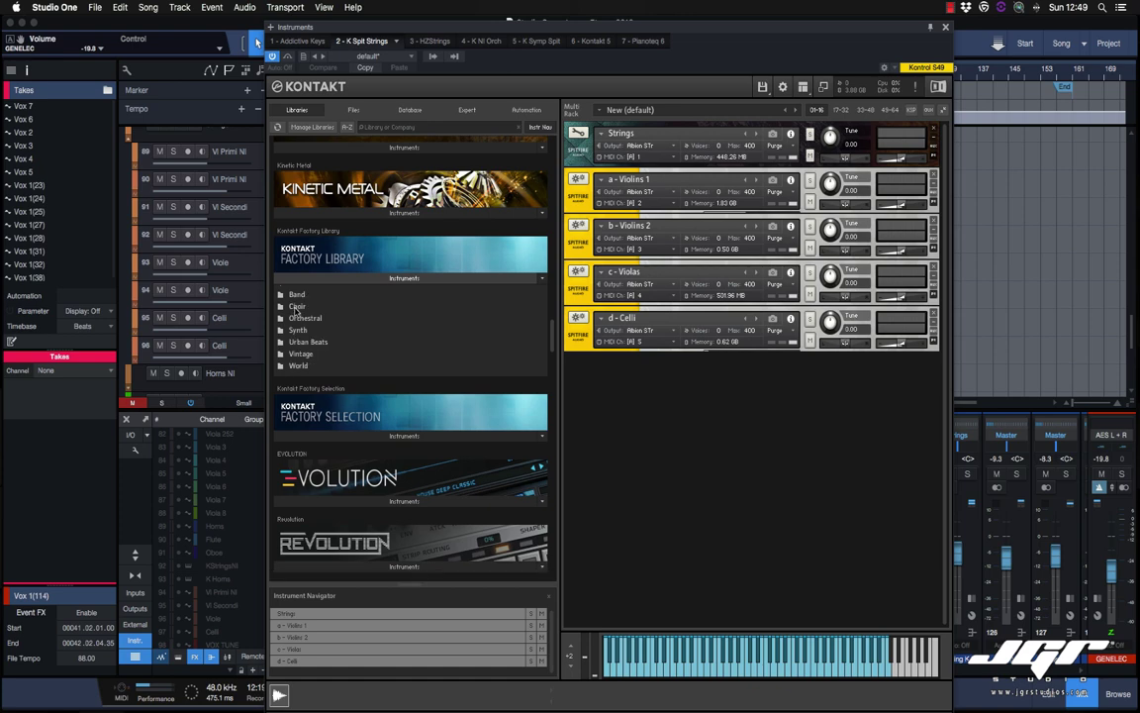
pyautogui.click(297, 309)
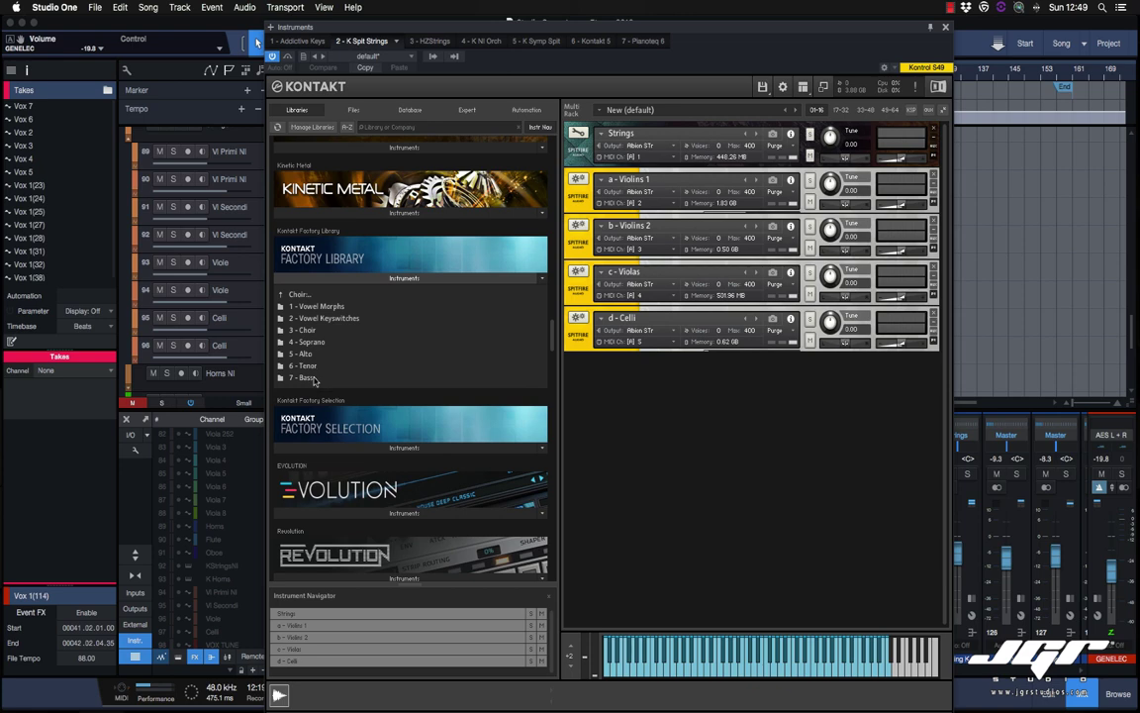
pyautogui.click(297, 295)
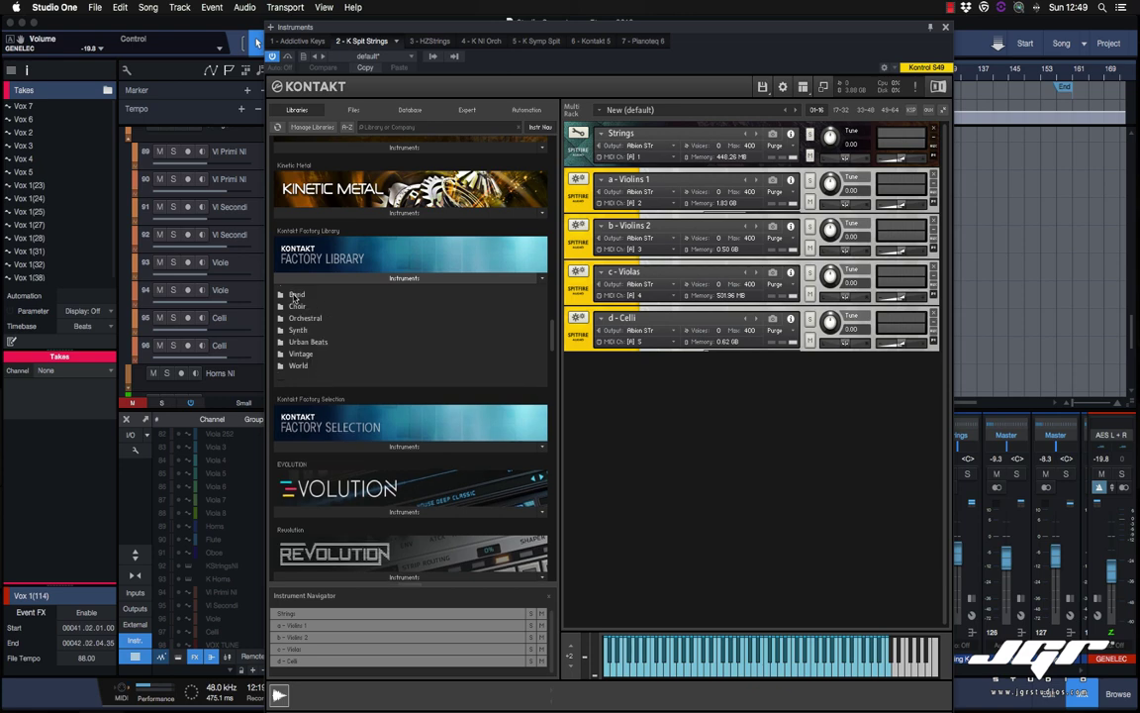
# Step: Load Aerobic Kit.nki from the Factory Library's Synth folder, subfolder 6 - Synth Drums, into the rack below d - Celli
pyautogui.click(295, 332)
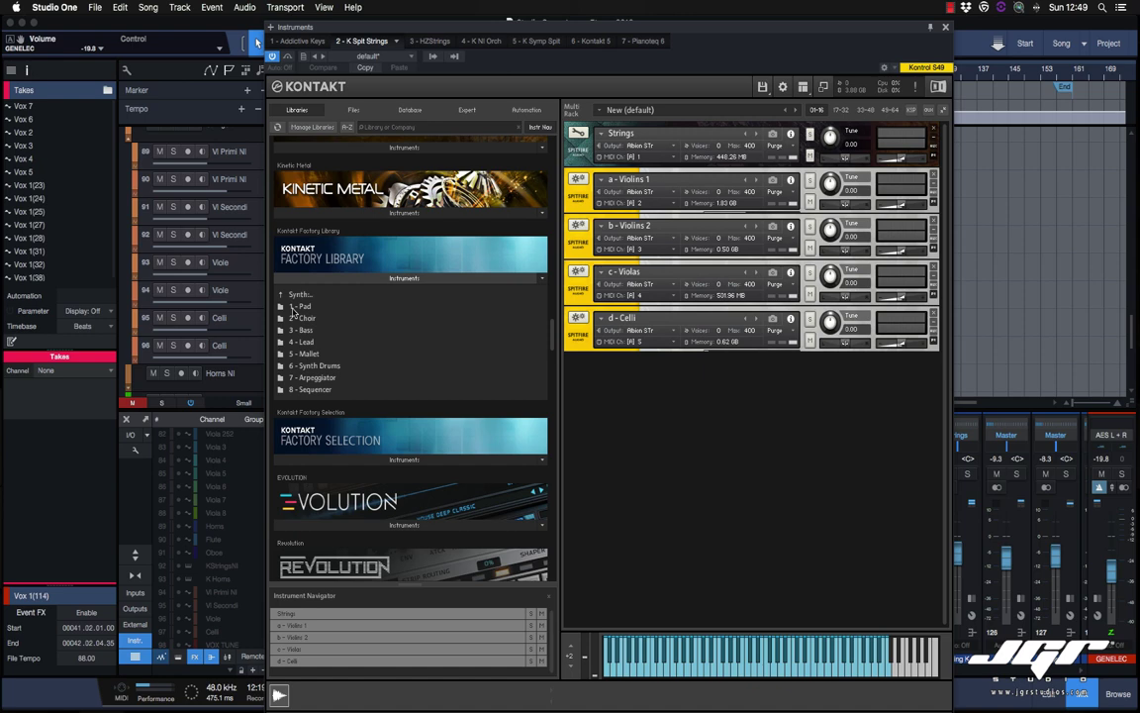
pyautogui.click(308, 367)
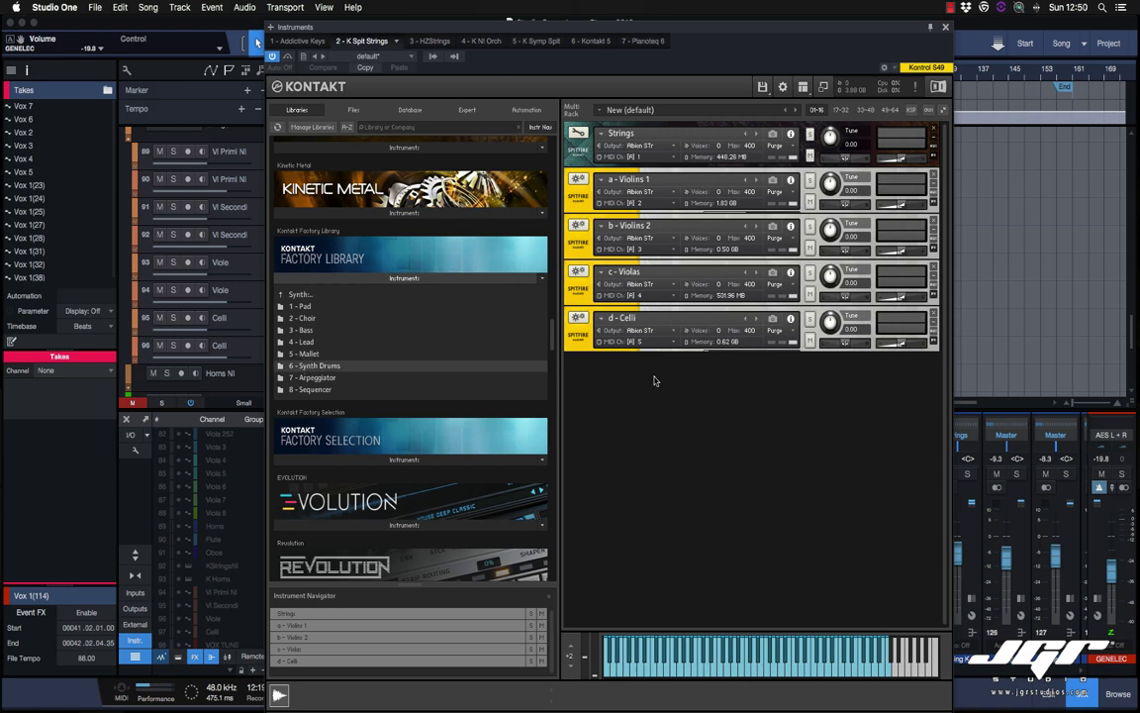
pyautogui.doubleClick(297, 366)
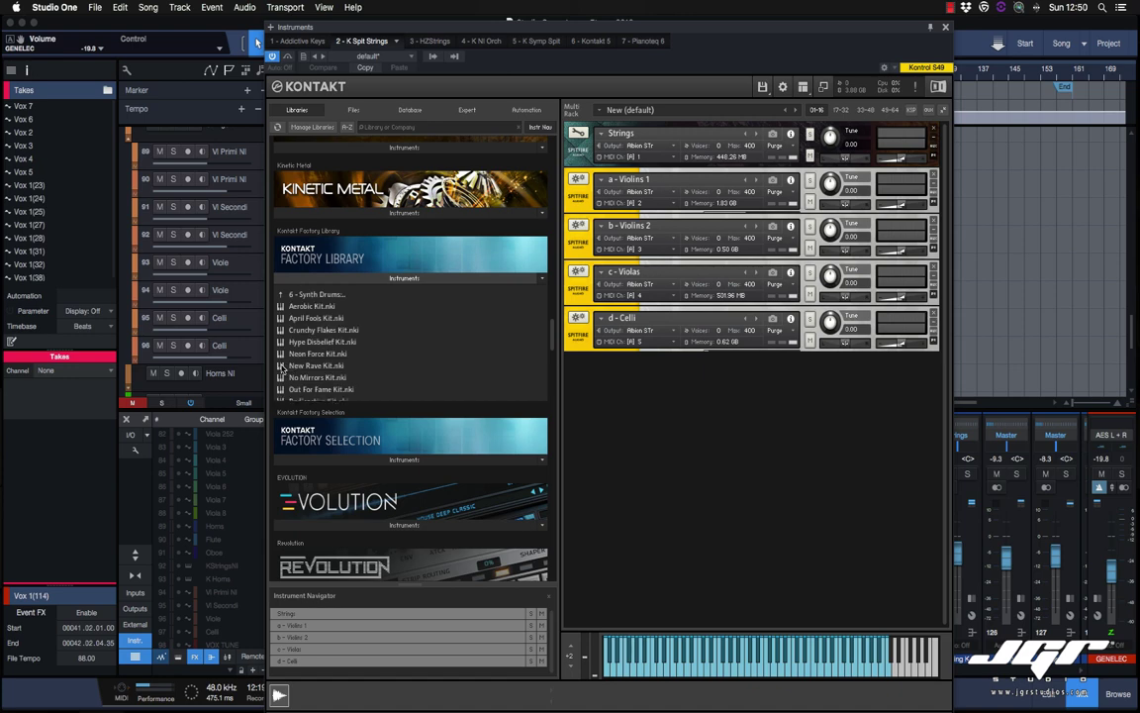
pyautogui.click(285, 309)
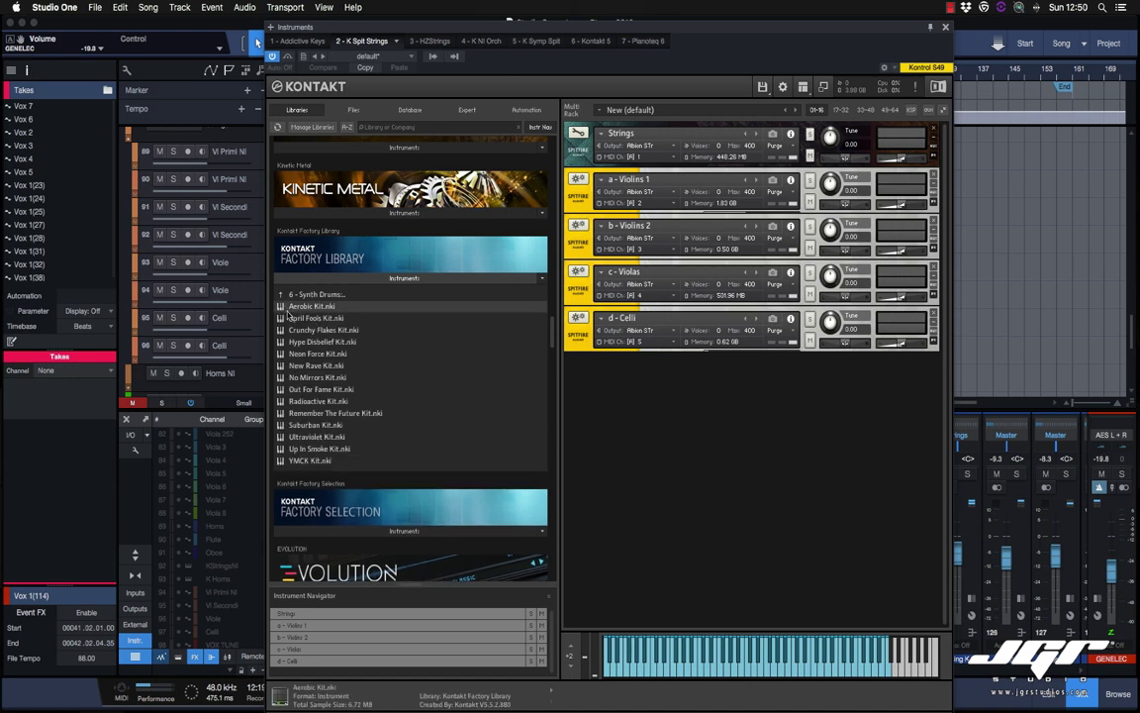
pyautogui.moveTo(283, 310); pyautogui.dragTo(634, 452)
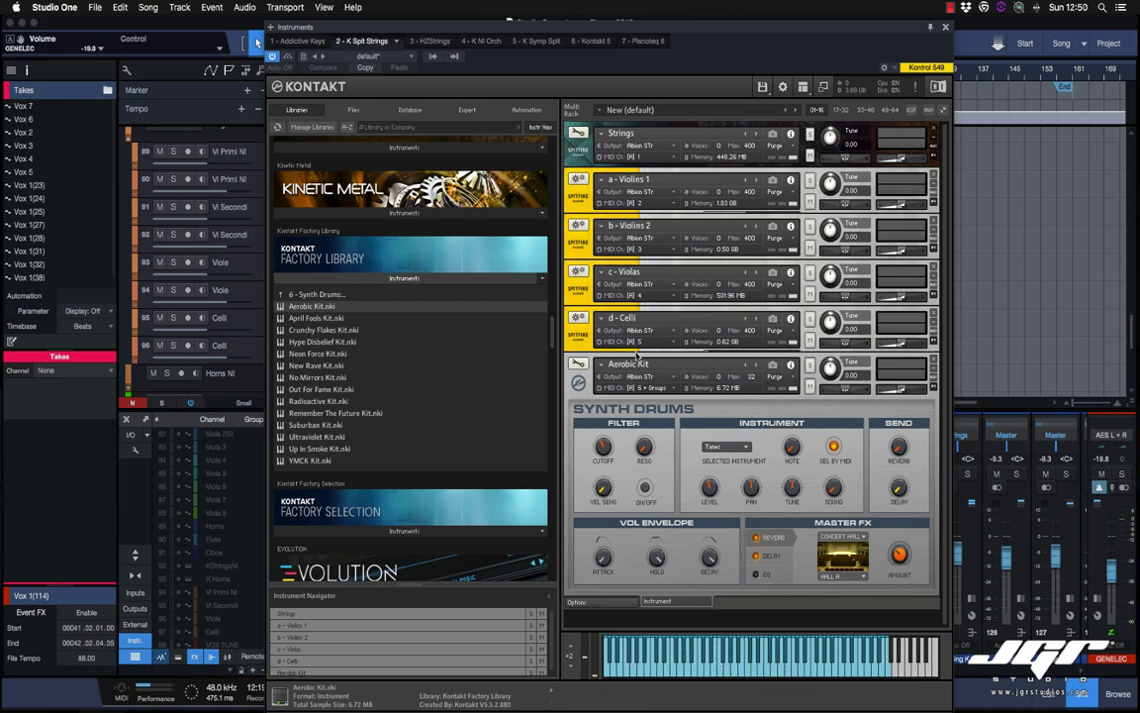
# Step: Audition several Aerobic Kit sounds on the on-screen keyboard and collapse the Factory Library's instrument list
pyautogui.click(639, 360)
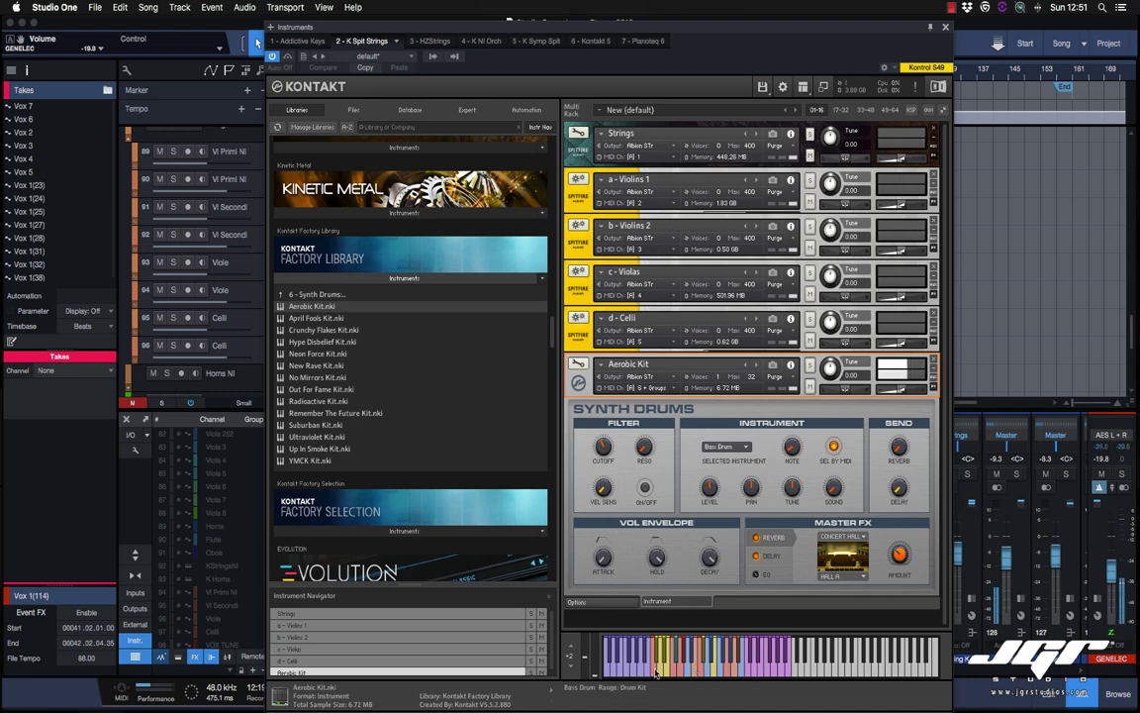
pyautogui.click(655, 671)
pyautogui.click(662, 671)
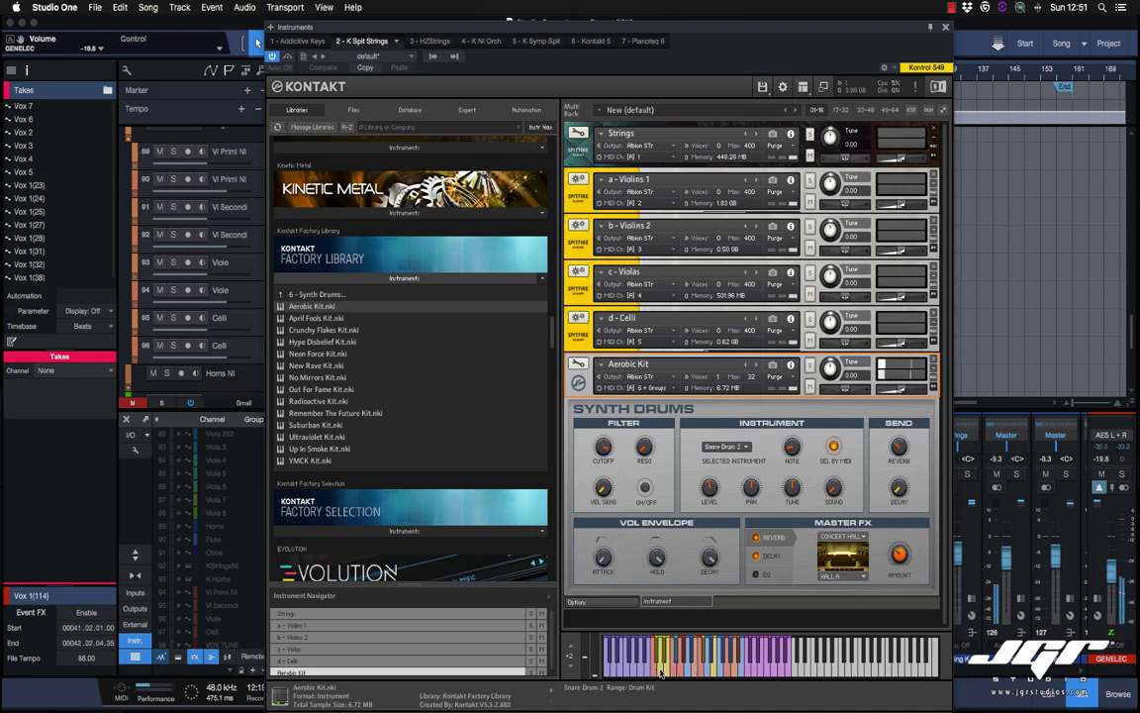
pyautogui.click(667, 671)
pyautogui.click(709, 671)
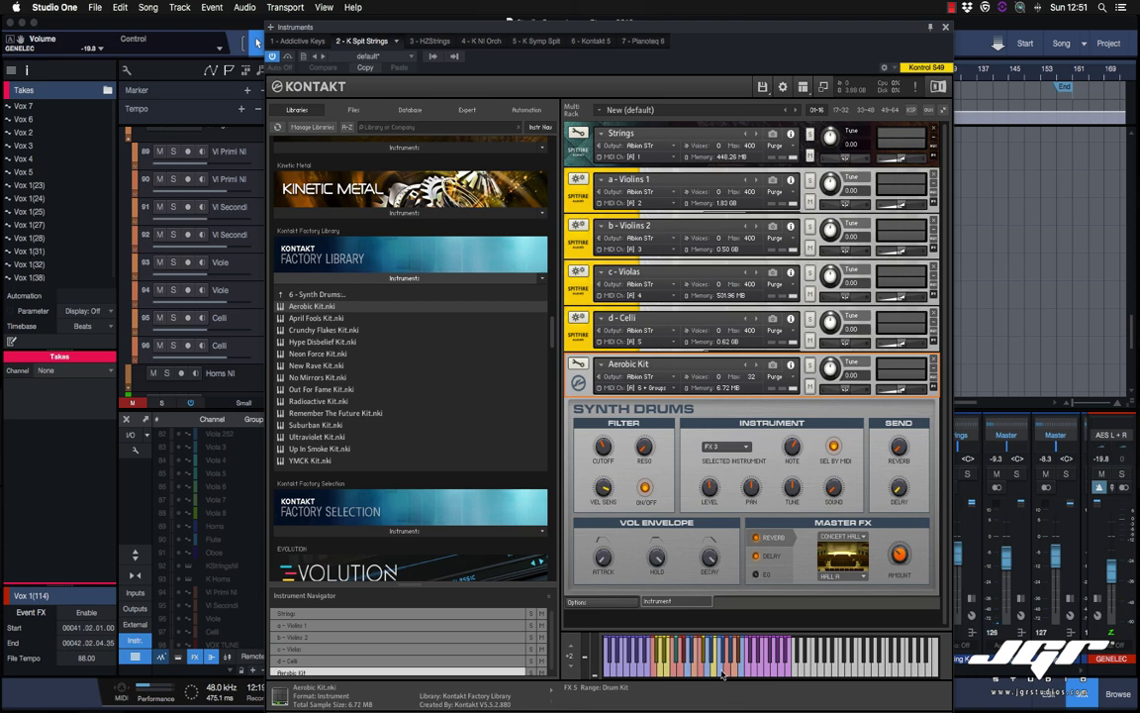
pyautogui.click(722, 671)
pyautogui.moveTo(624, 31); pyautogui.dragTo(627, 27)
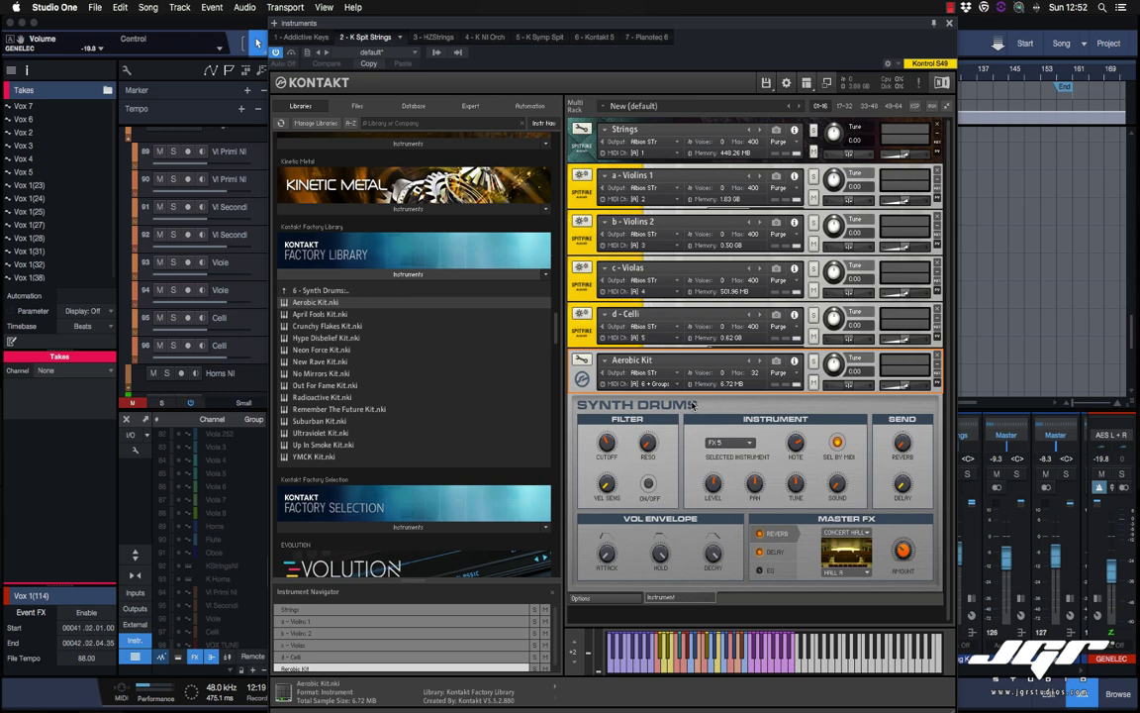
pyautogui.click(408, 274)
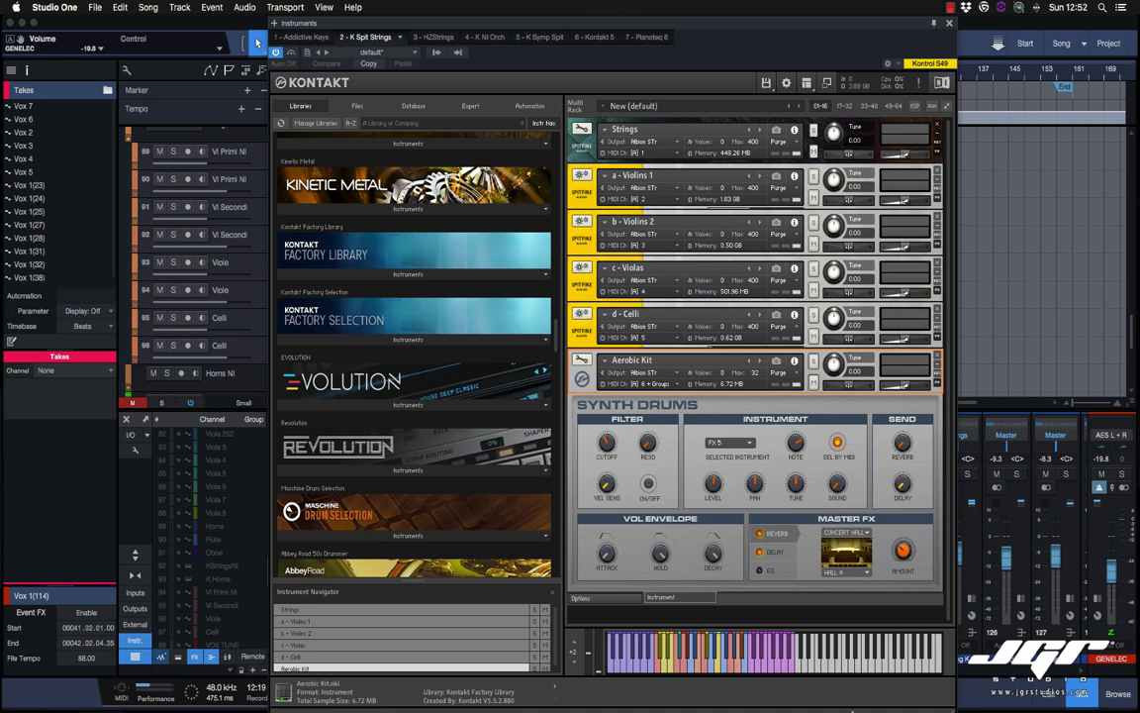
# Step: Switch to Native Access, view the form for adding a serial, and cancel it
pyautogui.moveTo(925, 693)
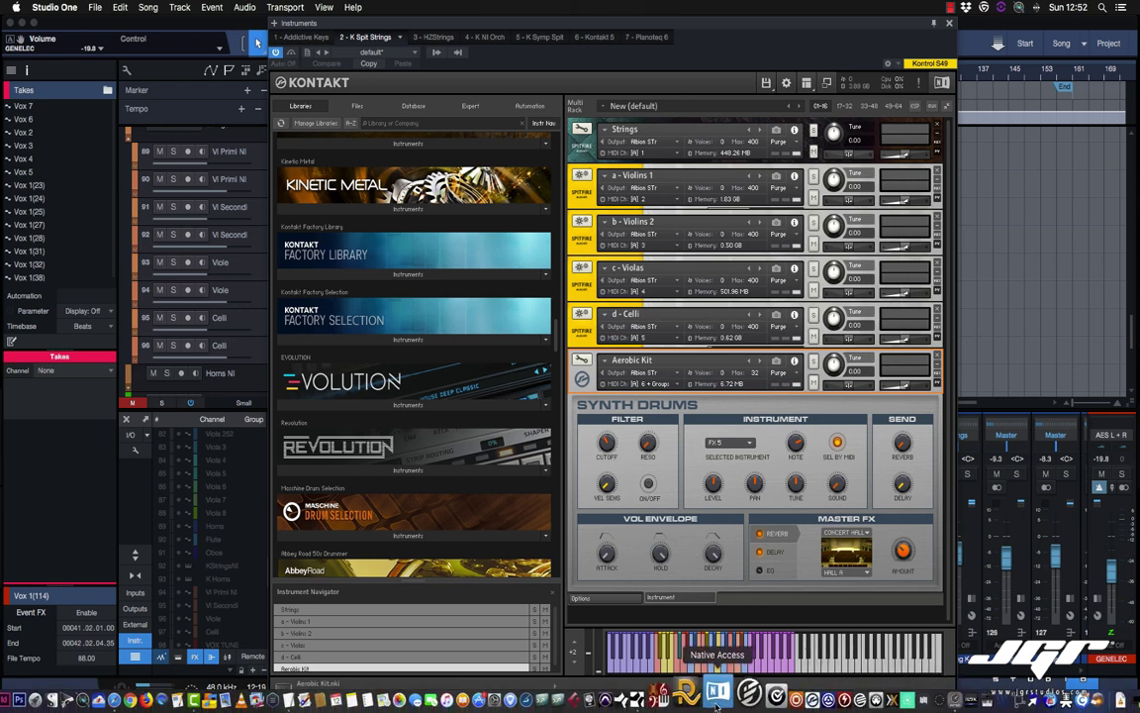
pyautogui.click(717, 705)
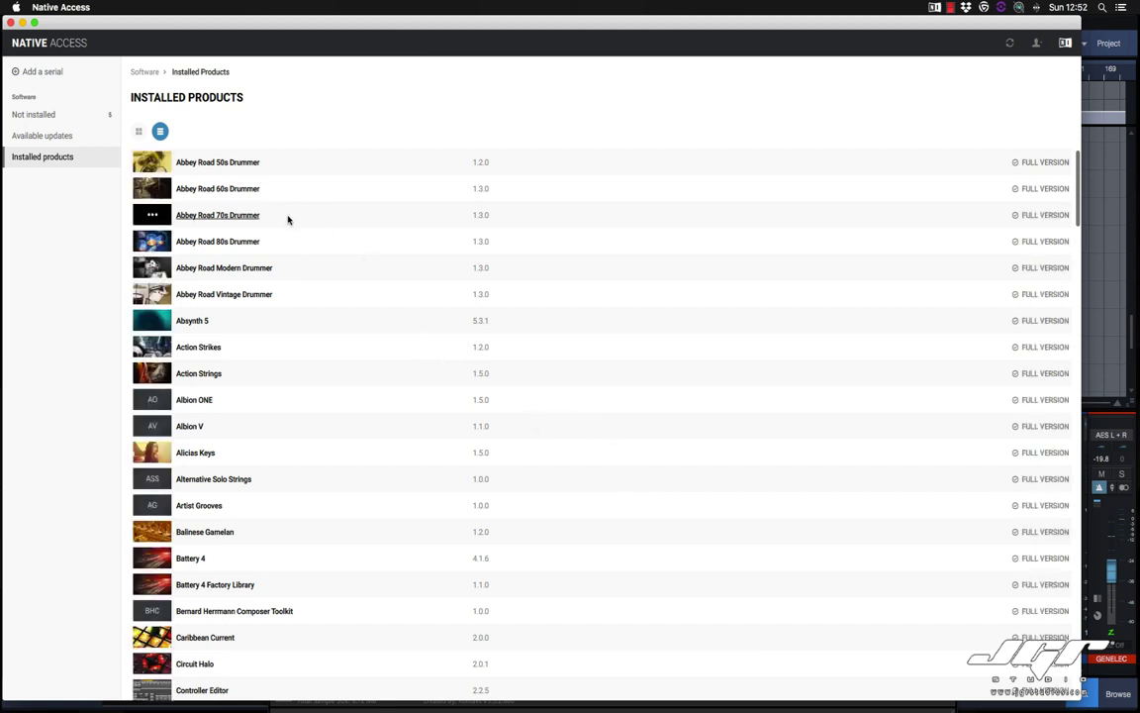
pyautogui.click(42, 73)
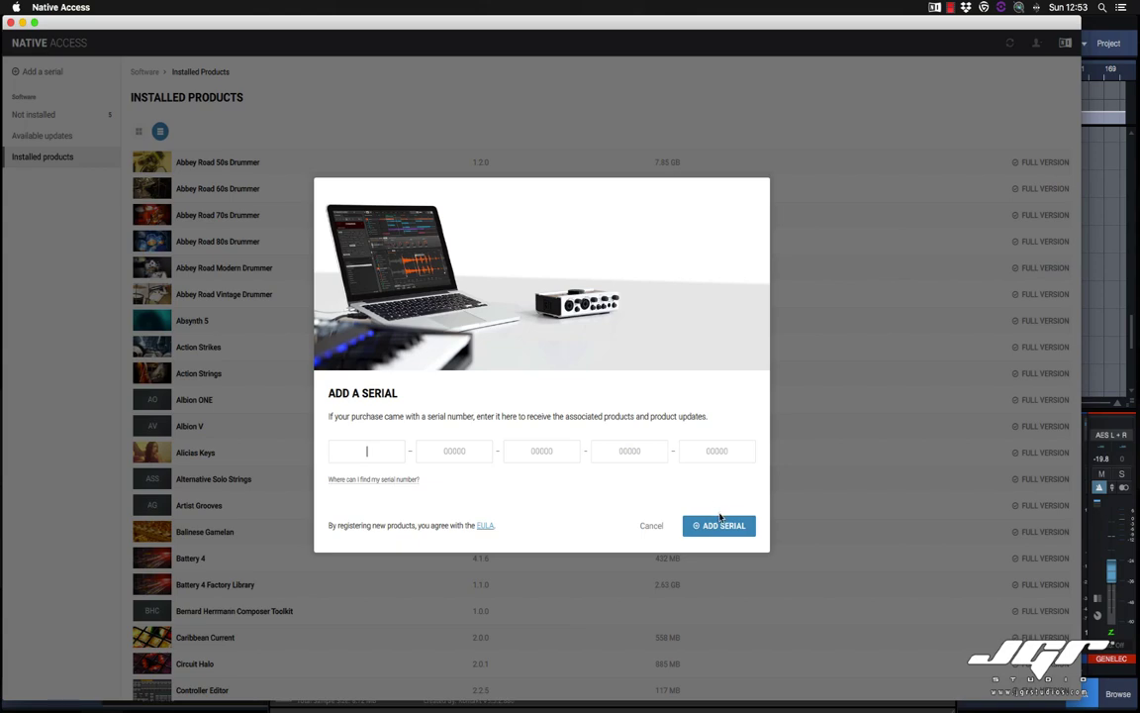
pyautogui.click(651, 526)
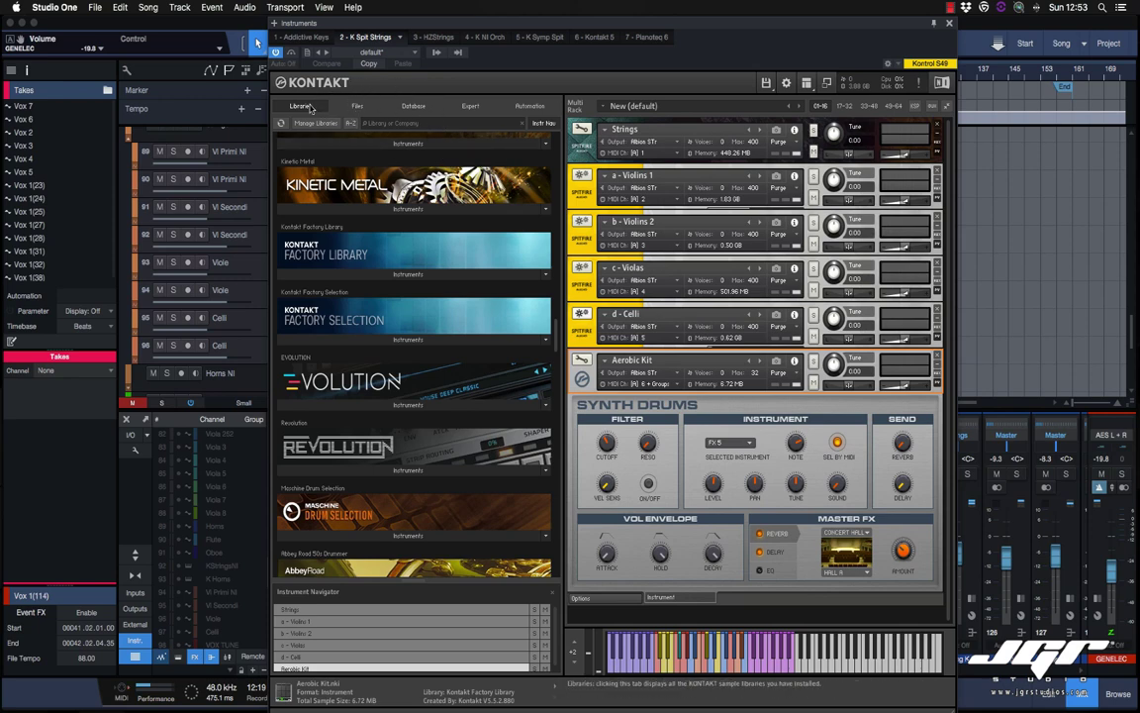
# Step: Look at Kontakt's Files, Database, Expert and Automation views and return to the Libraries view
pyautogui.click(357, 106)
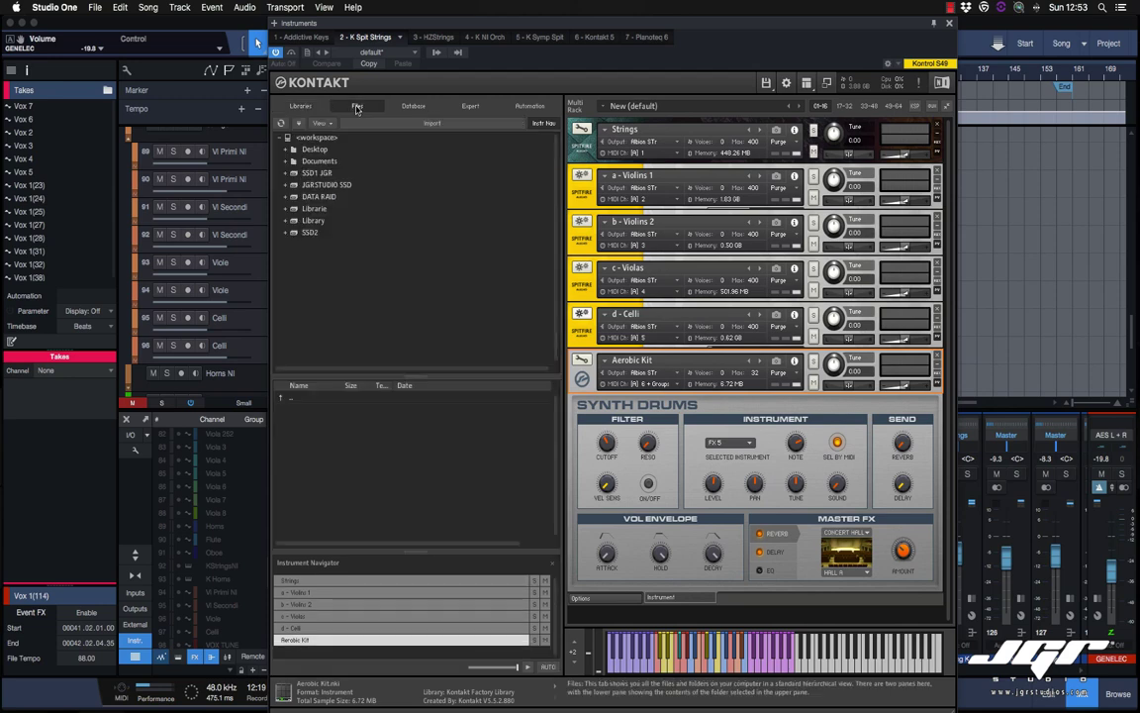
pyautogui.click(413, 106)
pyautogui.click(470, 106)
pyautogui.click(529, 106)
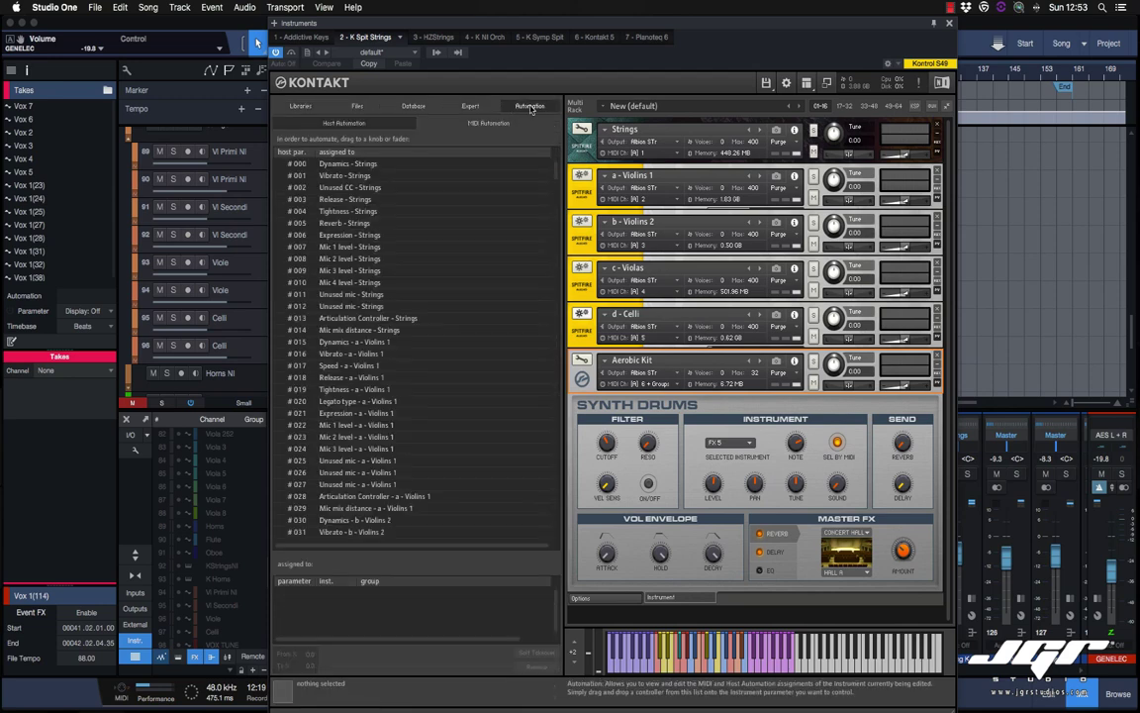
pyautogui.click(301, 106)
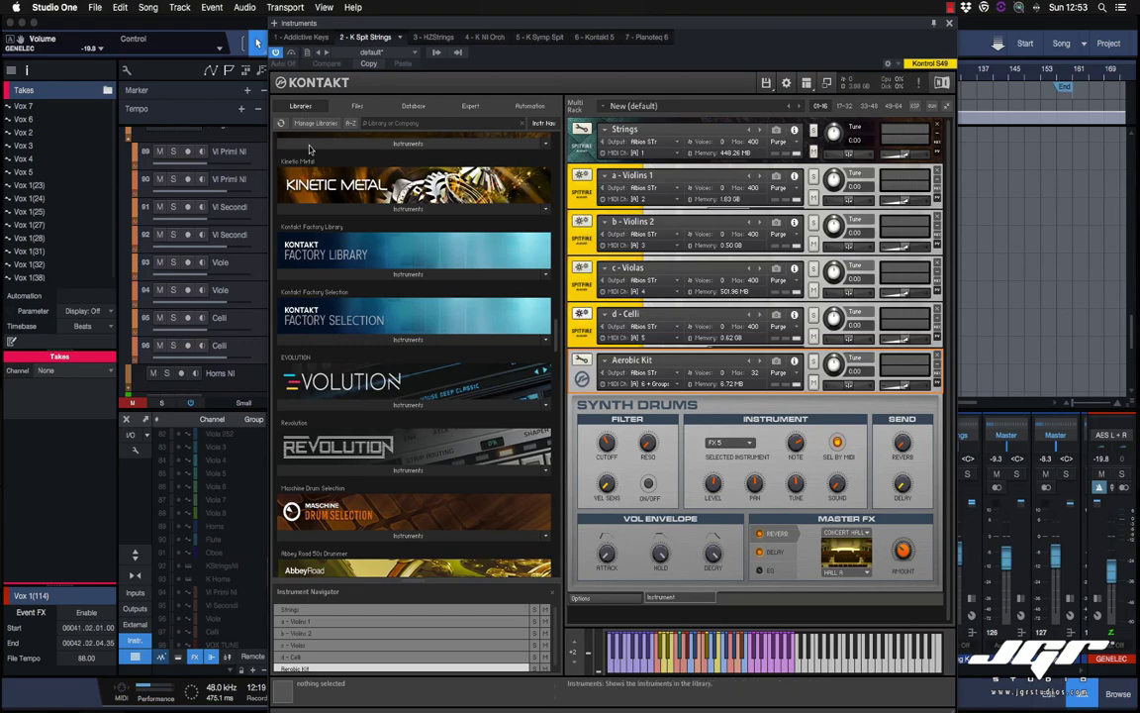
# Step: Browse the installed libraries from The Performer through the Spitfire and Symphony Essentials collections to the Factory Library
pyautogui.scroll(7, 331, 226)
pyautogui.scroll(15, 331, 227)
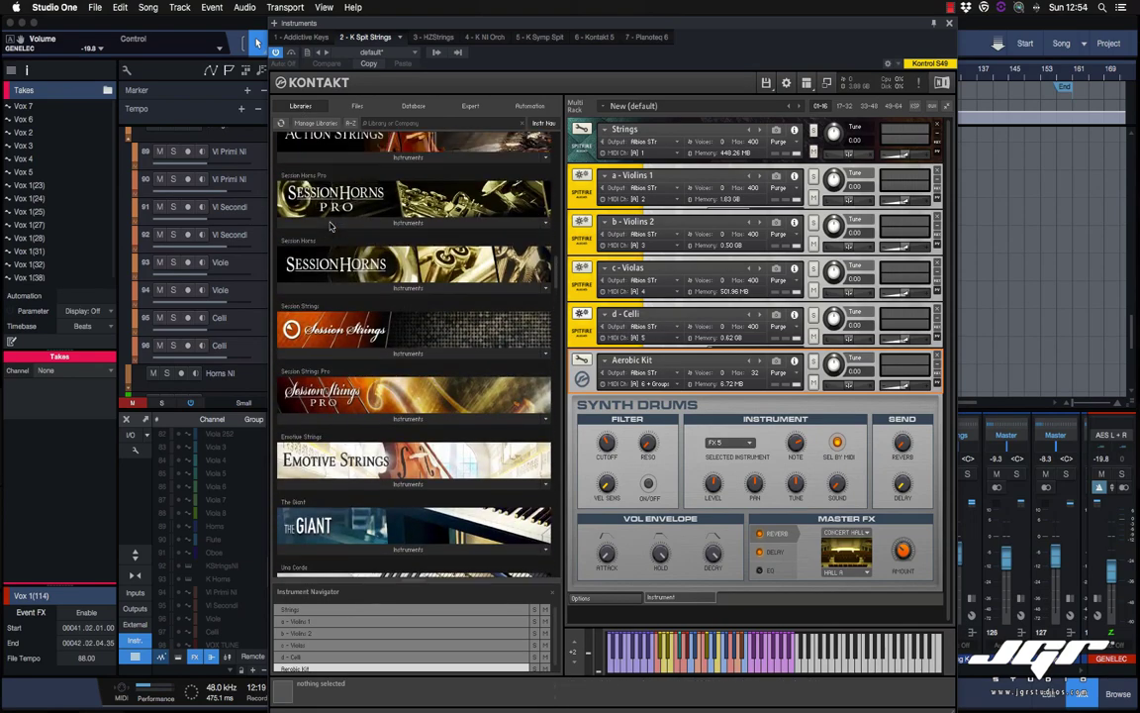
pyautogui.scroll(2, 331, 227)
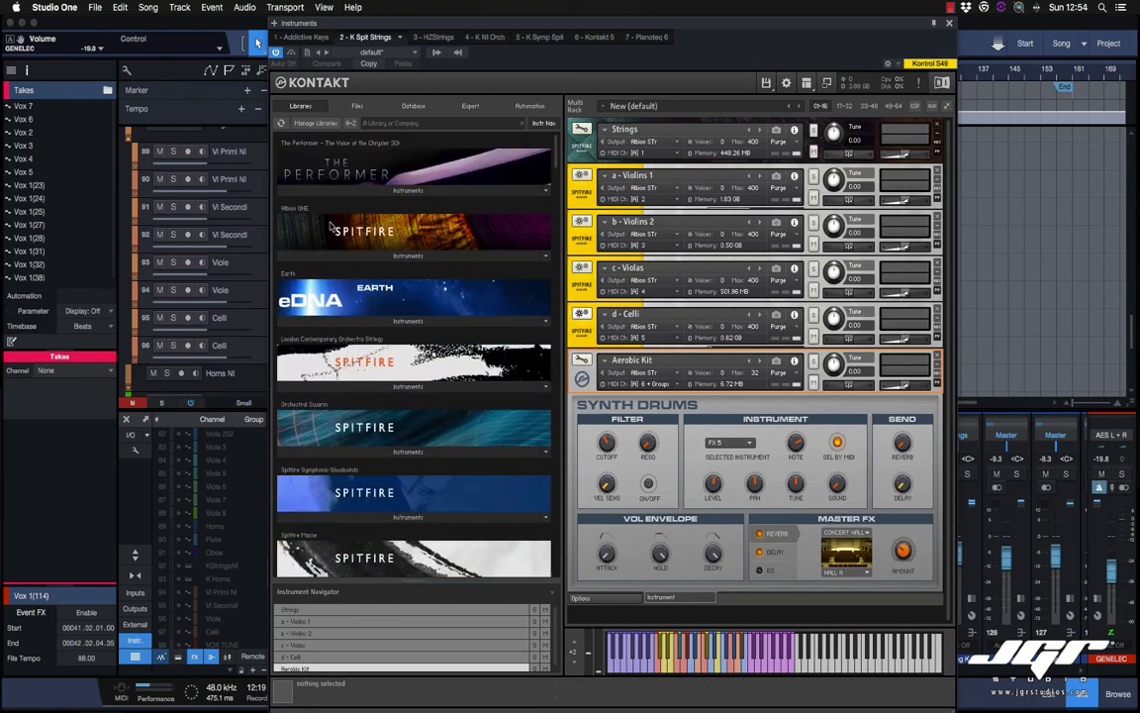
pyautogui.scroll(-14, 331, 227)
pyautogui.scroll(8, 330, 227)
pyautogui.scroll(8, 331, 227)
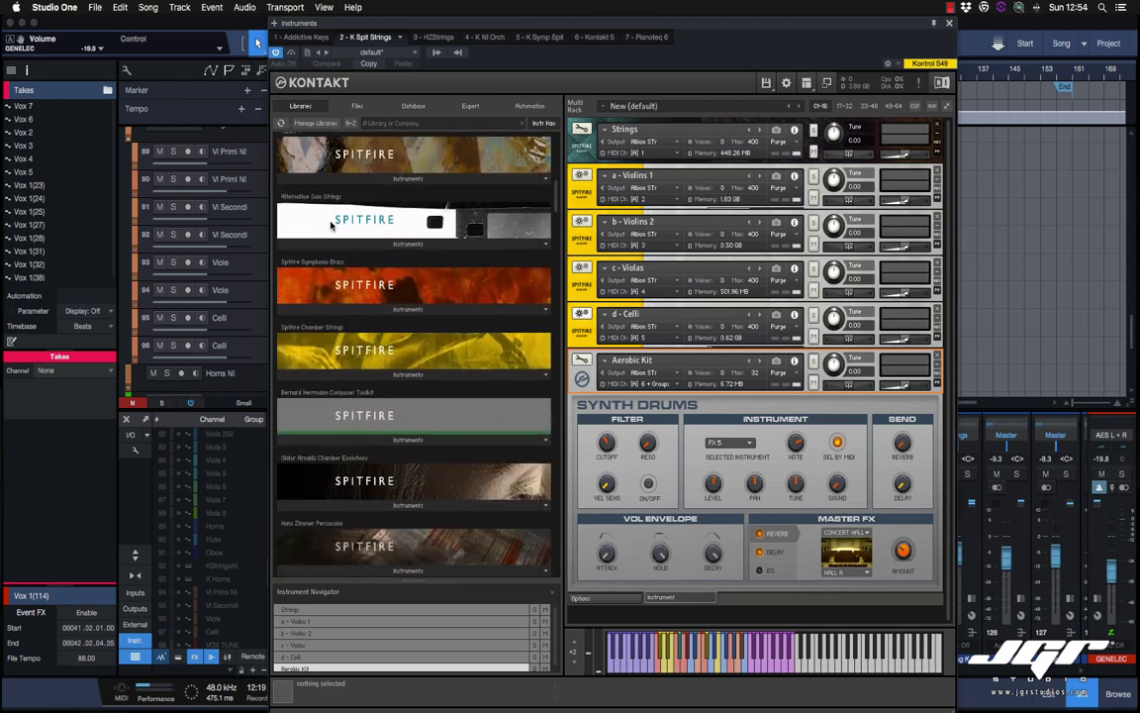
pyautogui.scroll(-10, 331, 226)
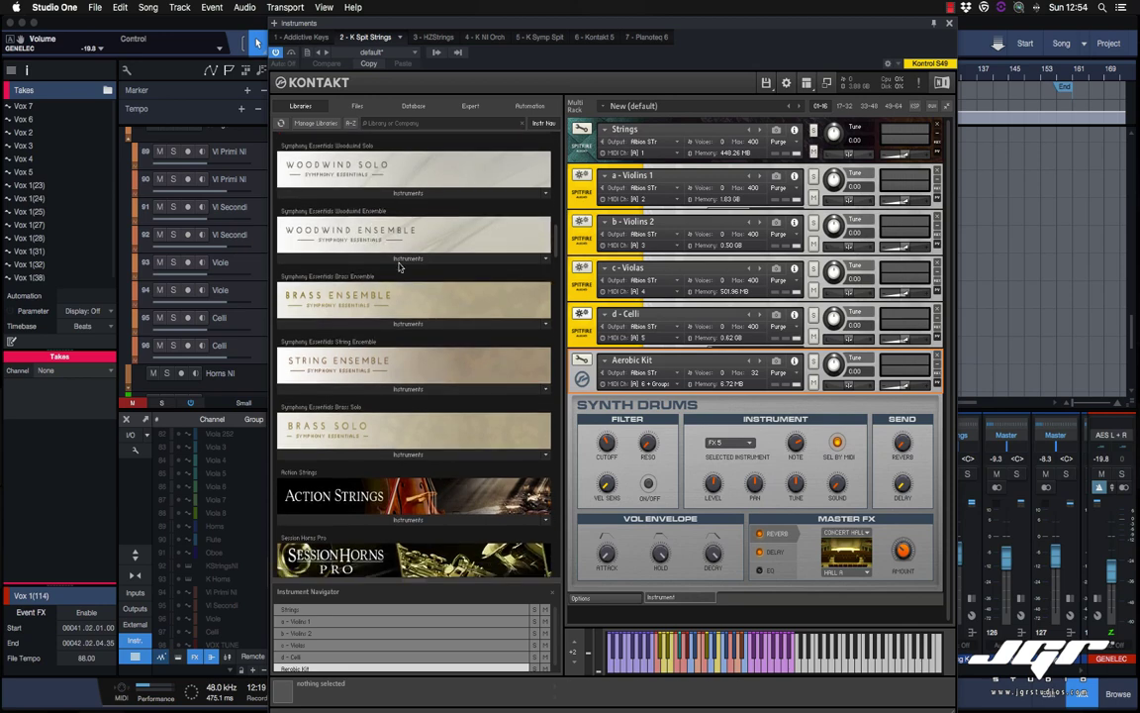
pyautogui.scroll(-10, 399, 266)
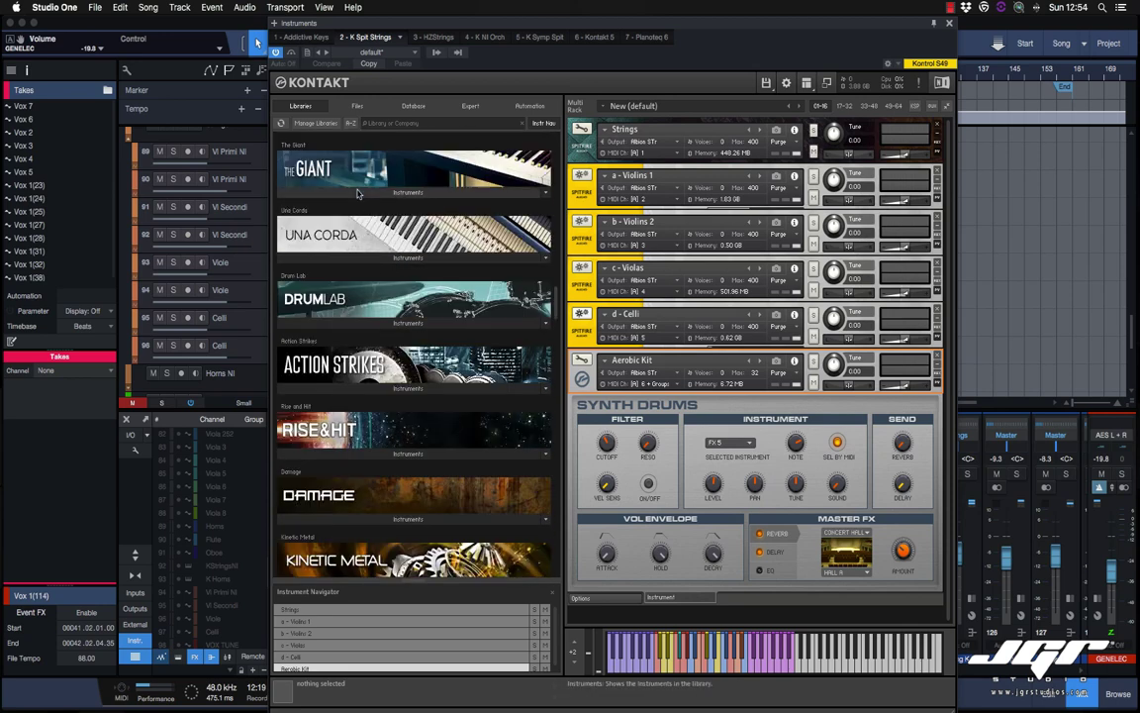
pyautogui.scroll(-5, 363, 230)
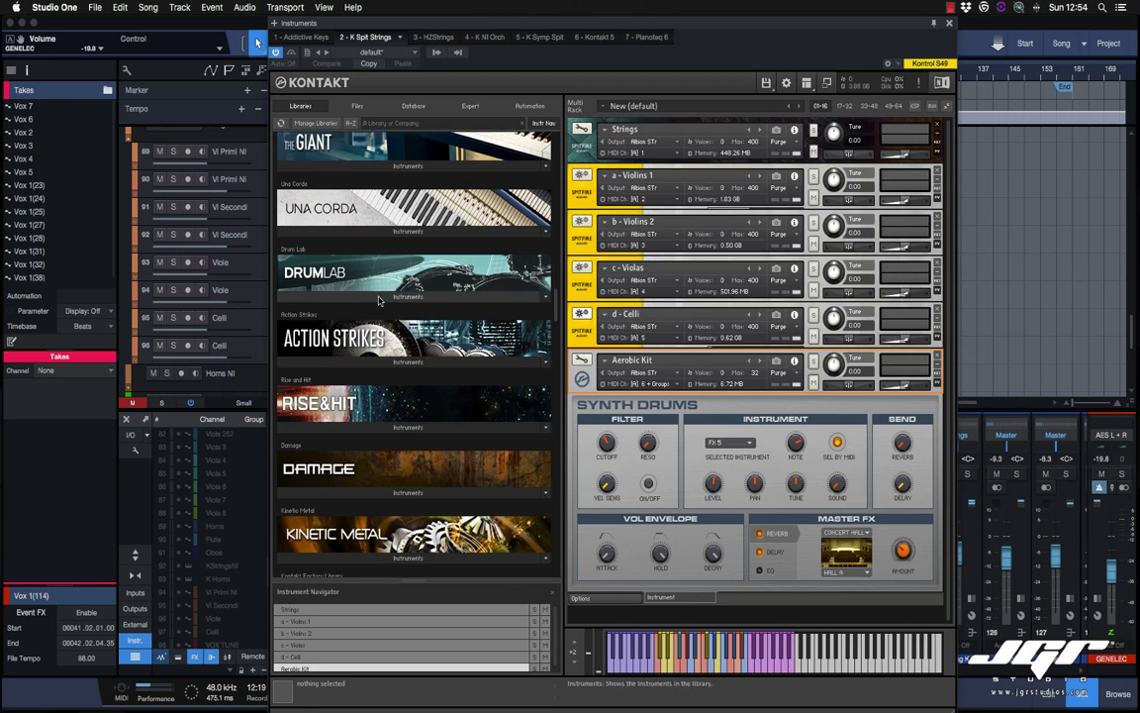
pyautogui.scroll(-4, 387, 338)
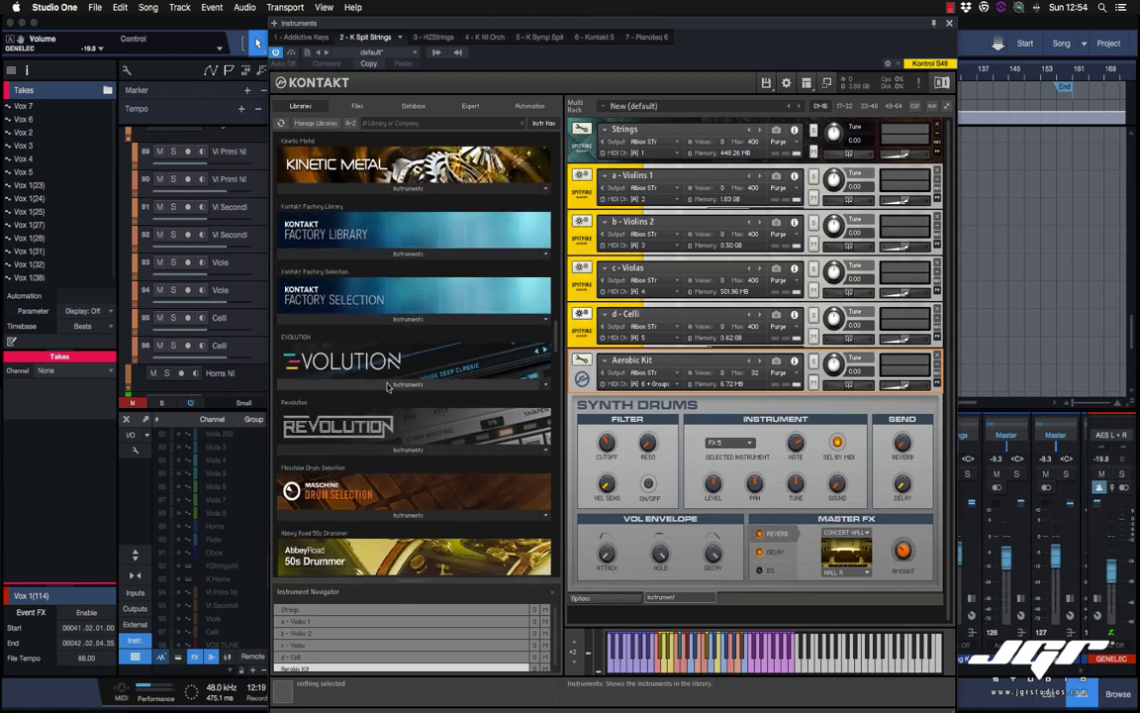
# Step: Find the Orbit library among the installed libraries and load Orbit v1.3 into the rack
pyautogui.scroll(-1, 443, 382)
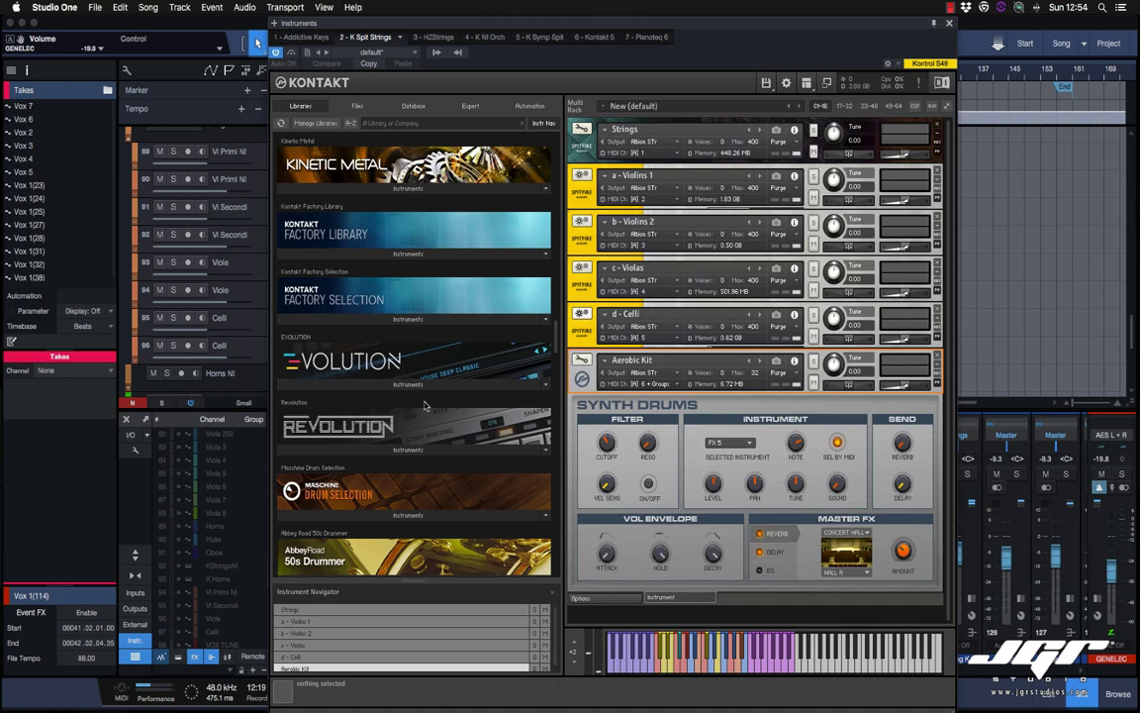
pyautogui.scroll(-8, 391, 376)
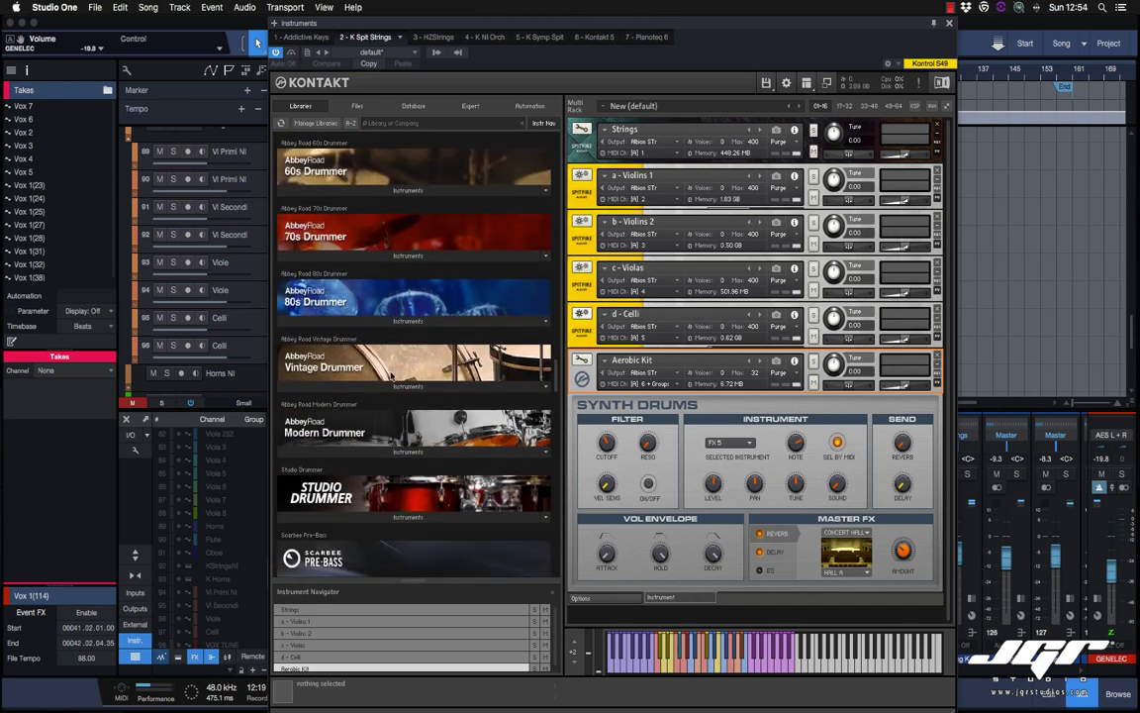
pyautogui.scroll(-15, 391, 377)
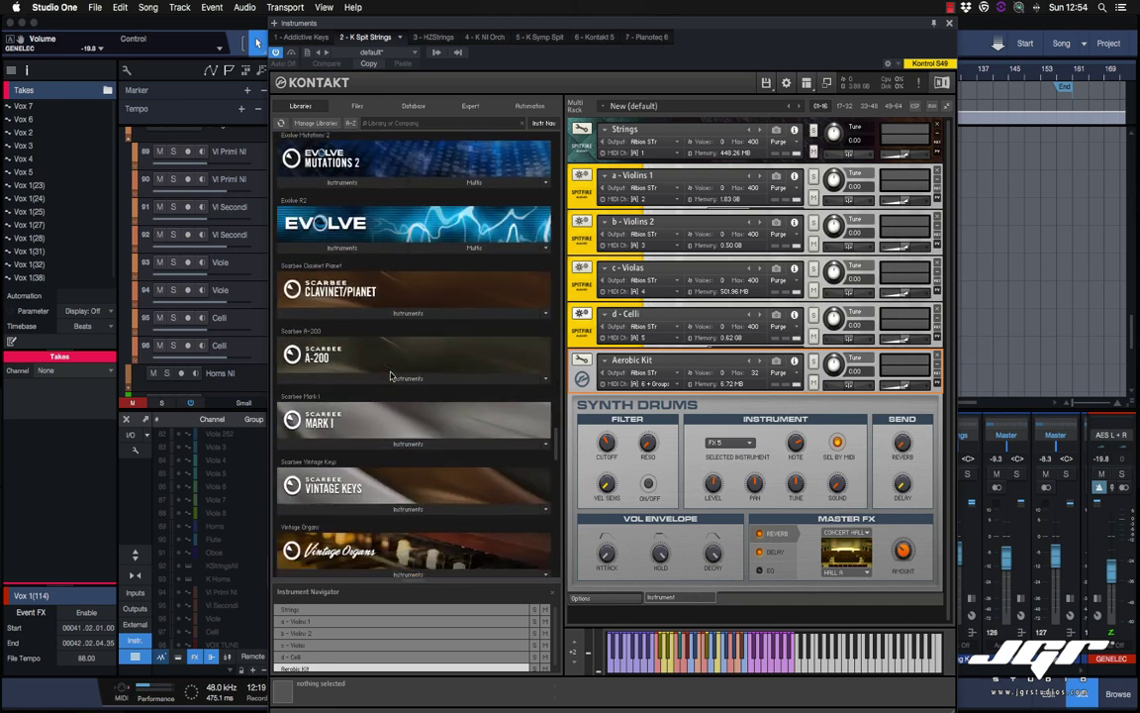
pyautogui.scroll(-10, 391, 376)
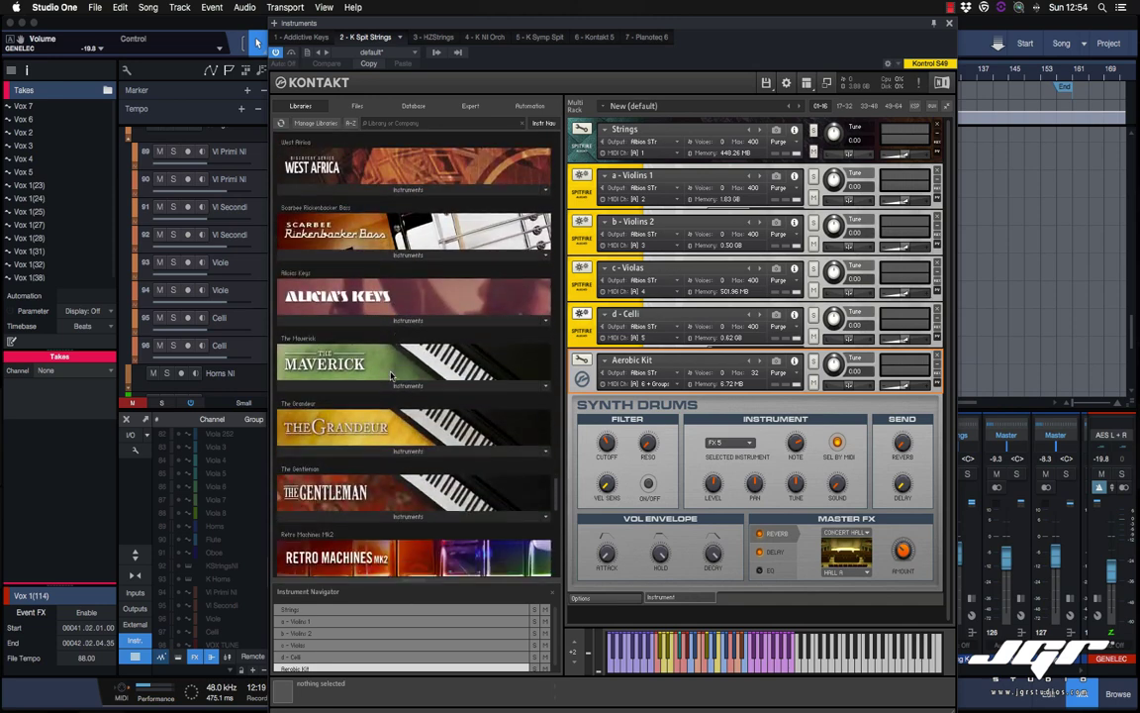
pyautogui.scroll(-5, 391, 376)
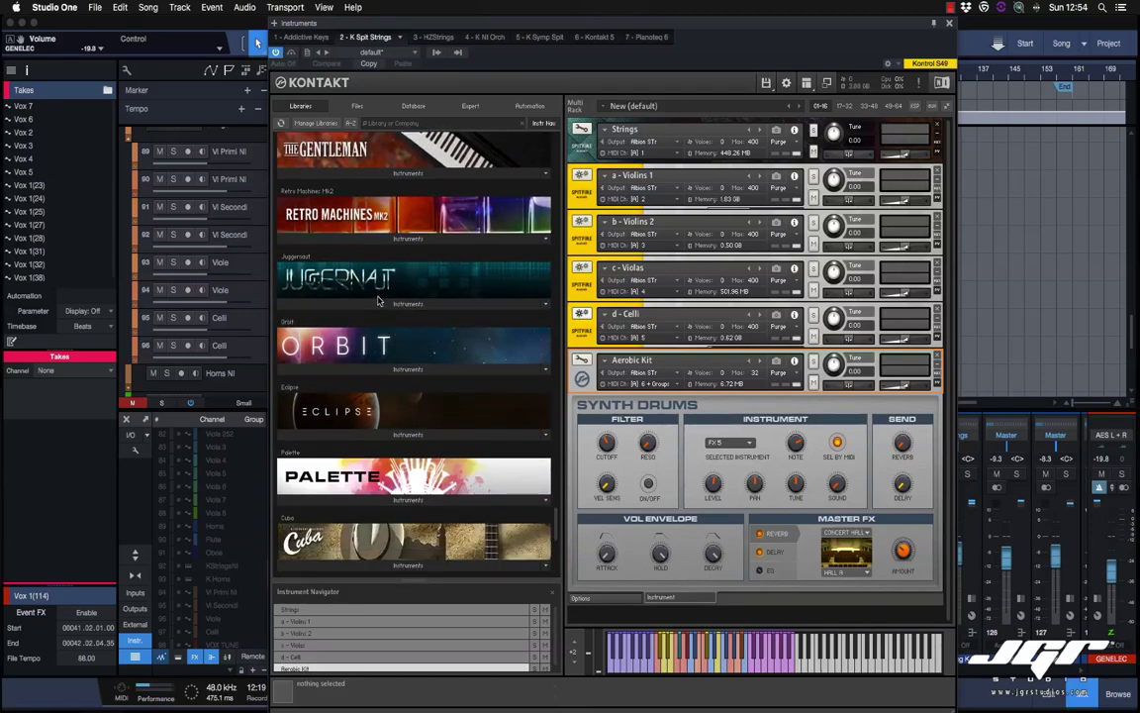
pyautogui.click(398, 369)
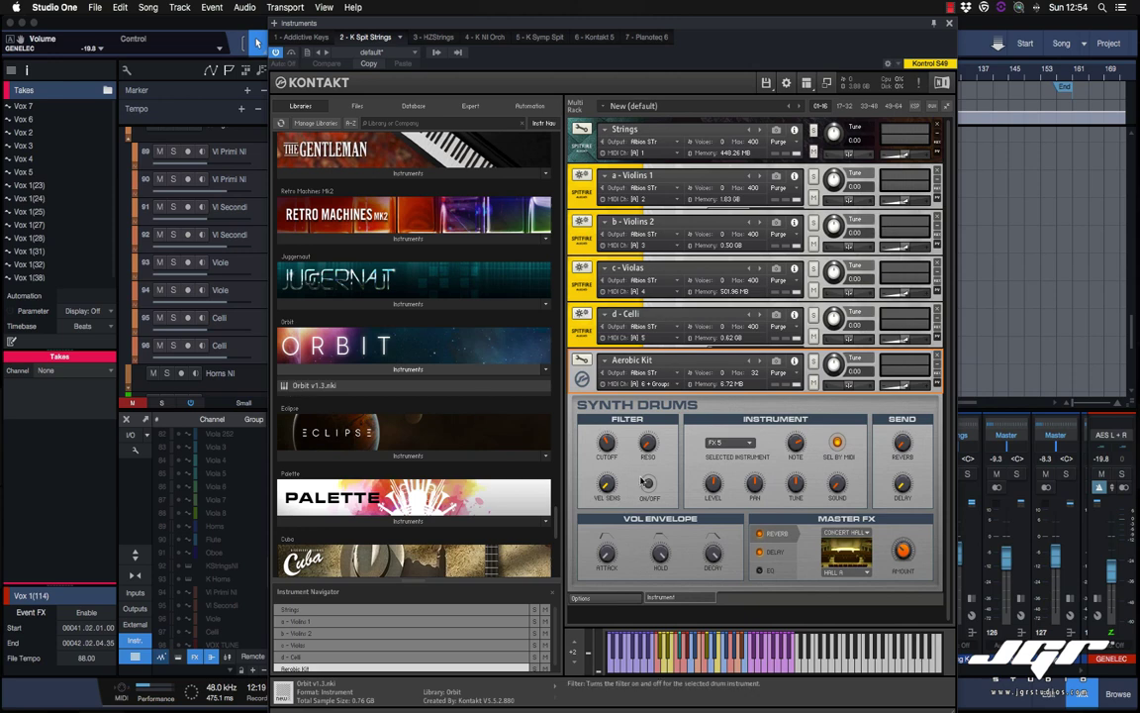
pyautogui.scroll(-2, 414, 347)
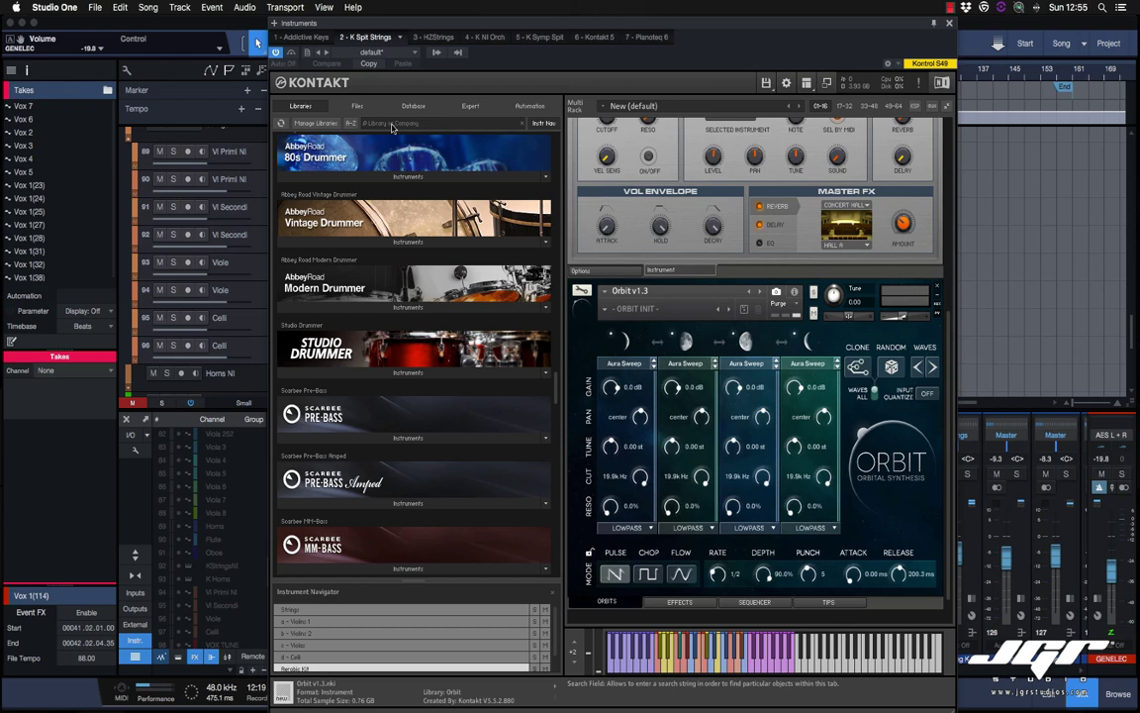
# Step: In the Database view, filter the instruments by Piano/Keys and Grand Piano, and clear the filters to list all instruments
pyautogui.click(357, 106)
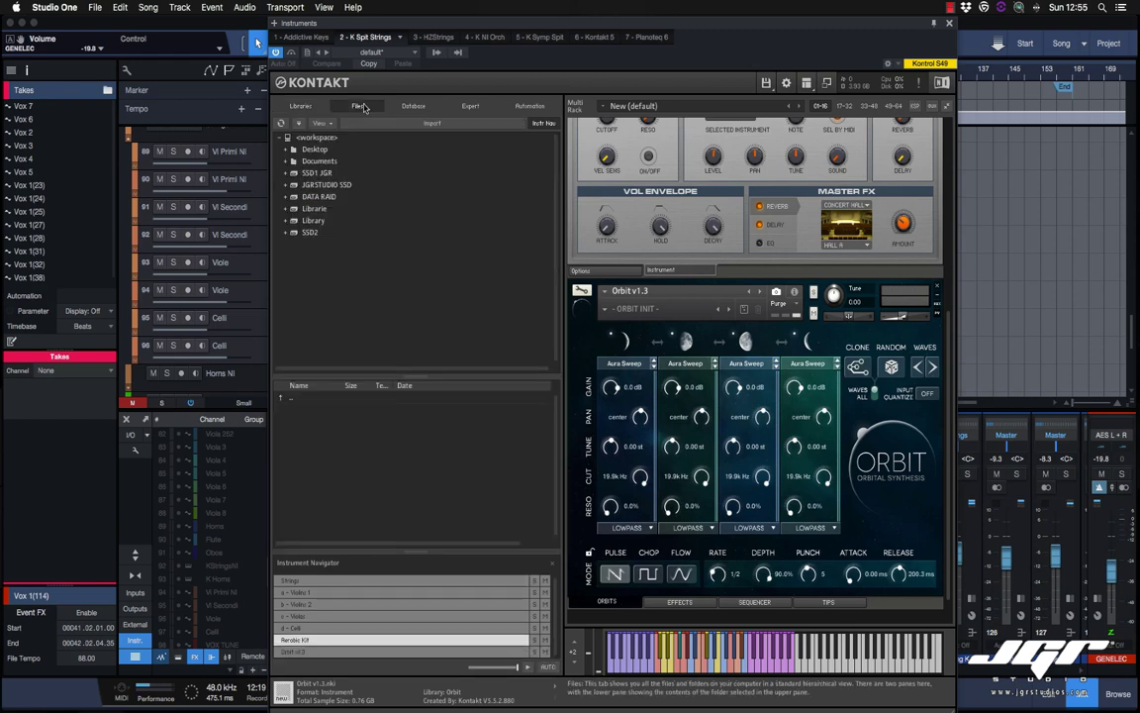
pyautogui.click(413, 106)
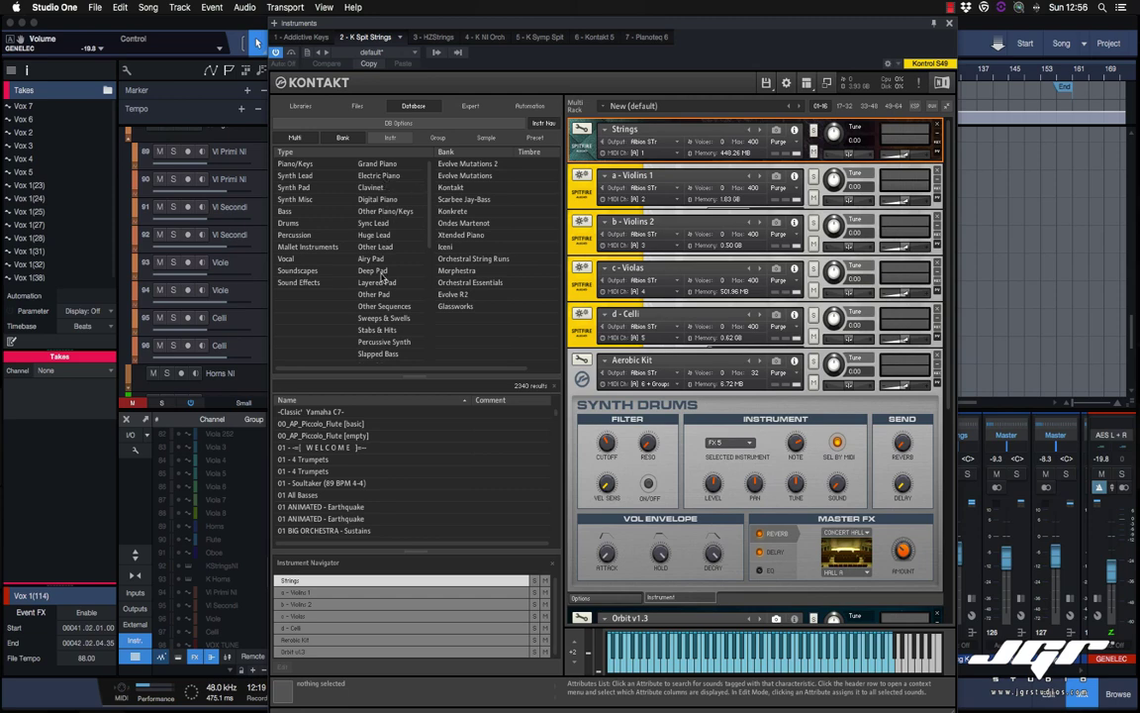
pyautogui.moveTo(423, 369)
pyautogui.mouseDown()
pyautogui.moveTo(454, 371)
pyautogui.moveTo(412, 368)
pyautogui.mouseUp()
pyautogui.click(294, 164)
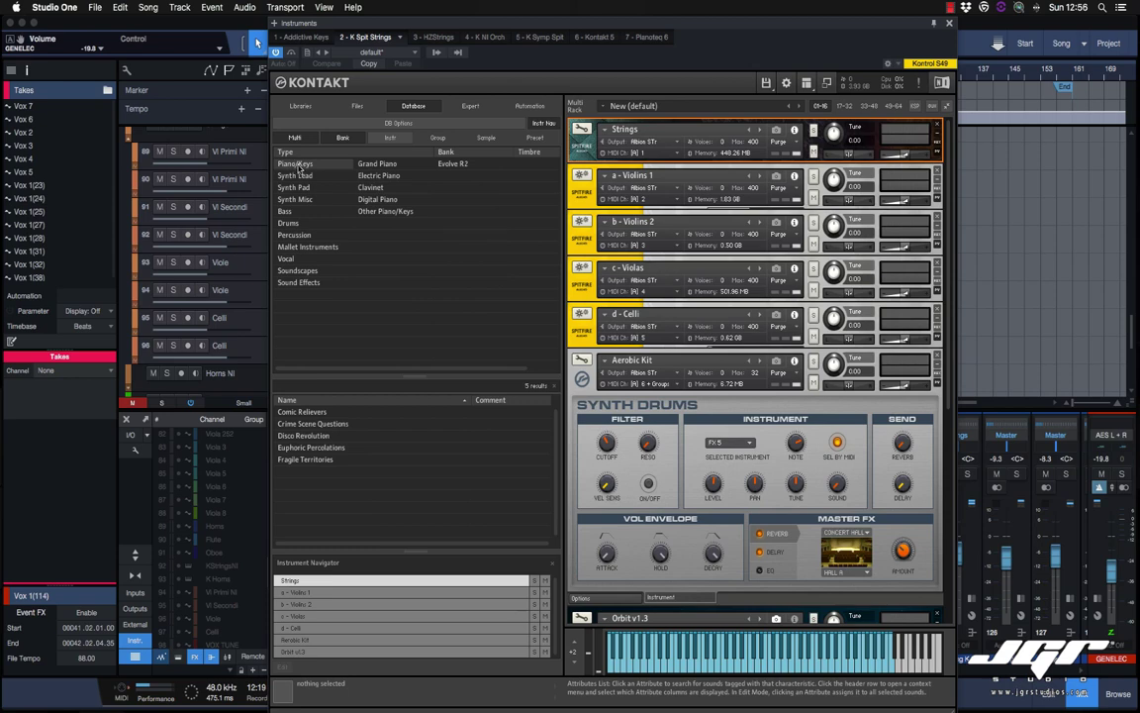
pyautogui.click(376, 212)
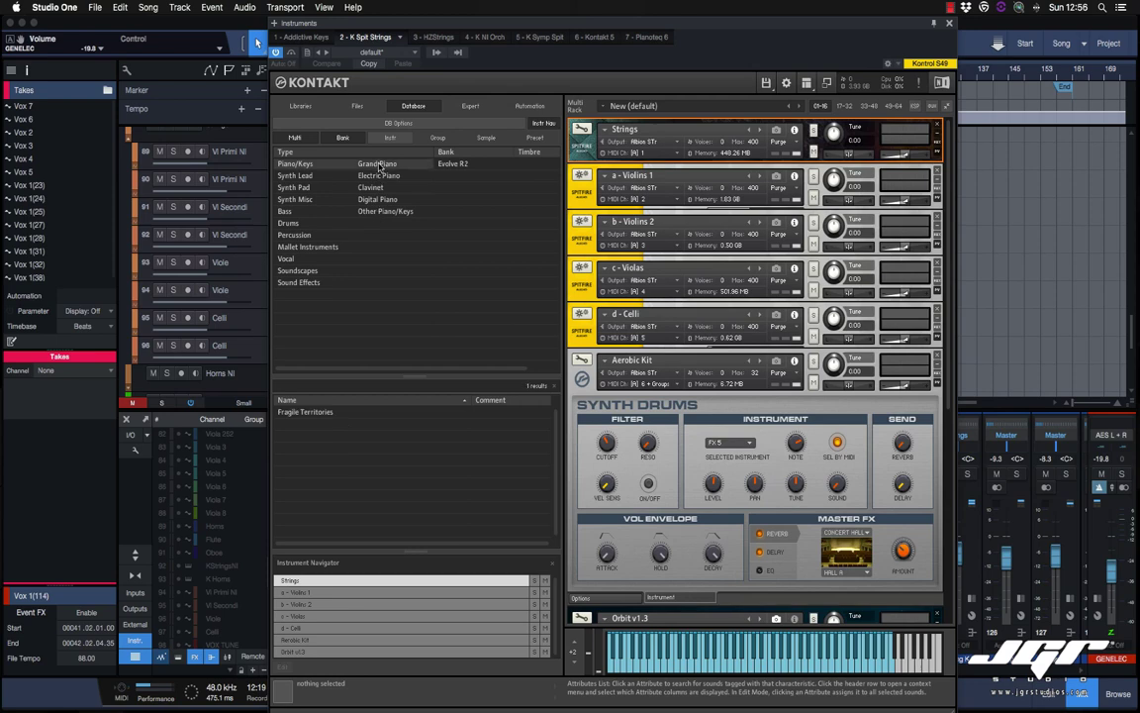
pyautogui.click(297, 165)
pyautogui.click(393, 138)
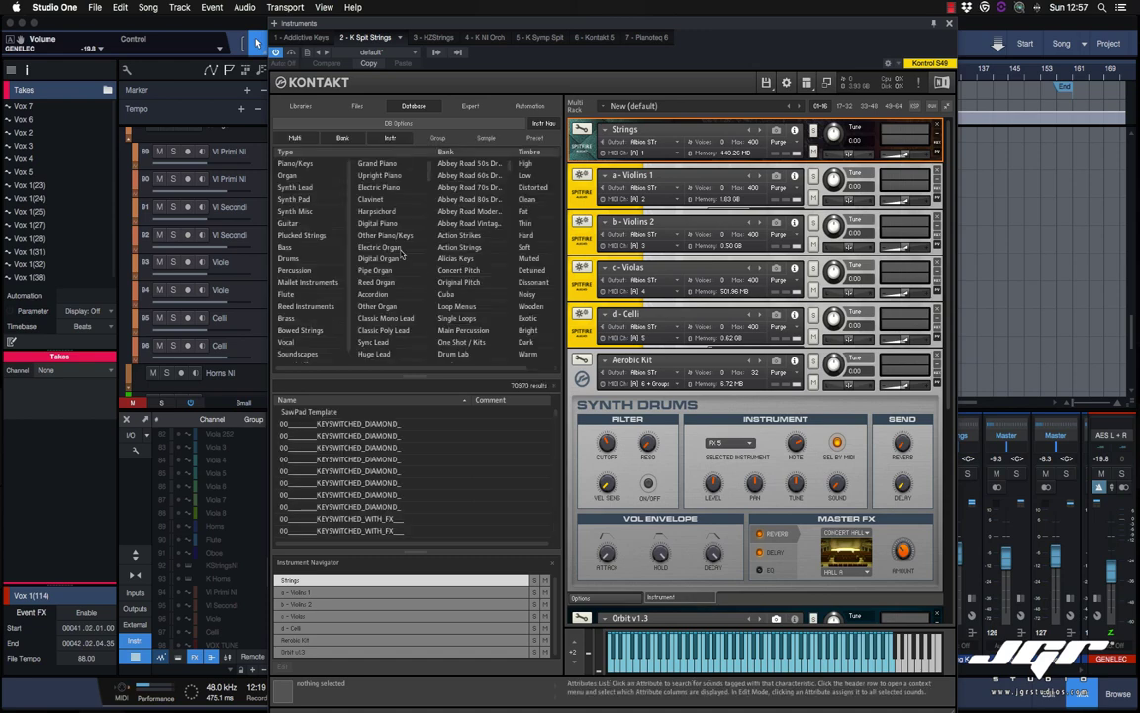
# Step: Search the instrument database for "harp" and load 007 Harp into the rack
pyautogui.click(307, 389)
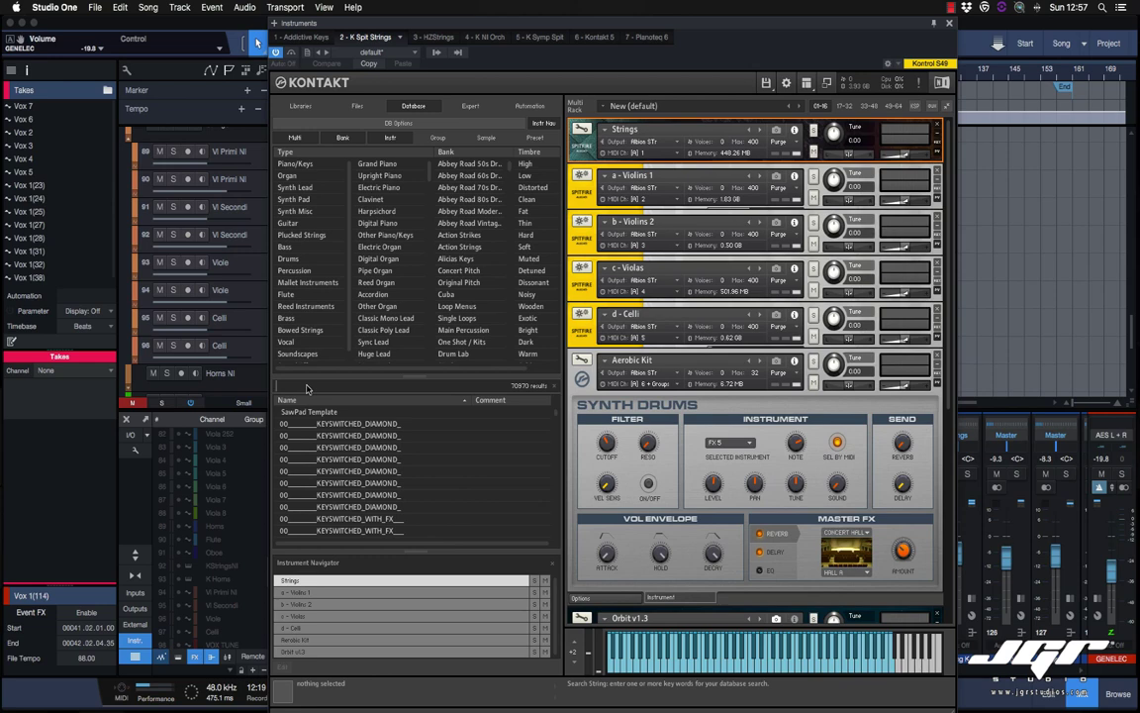
pyautogui.write('harp')
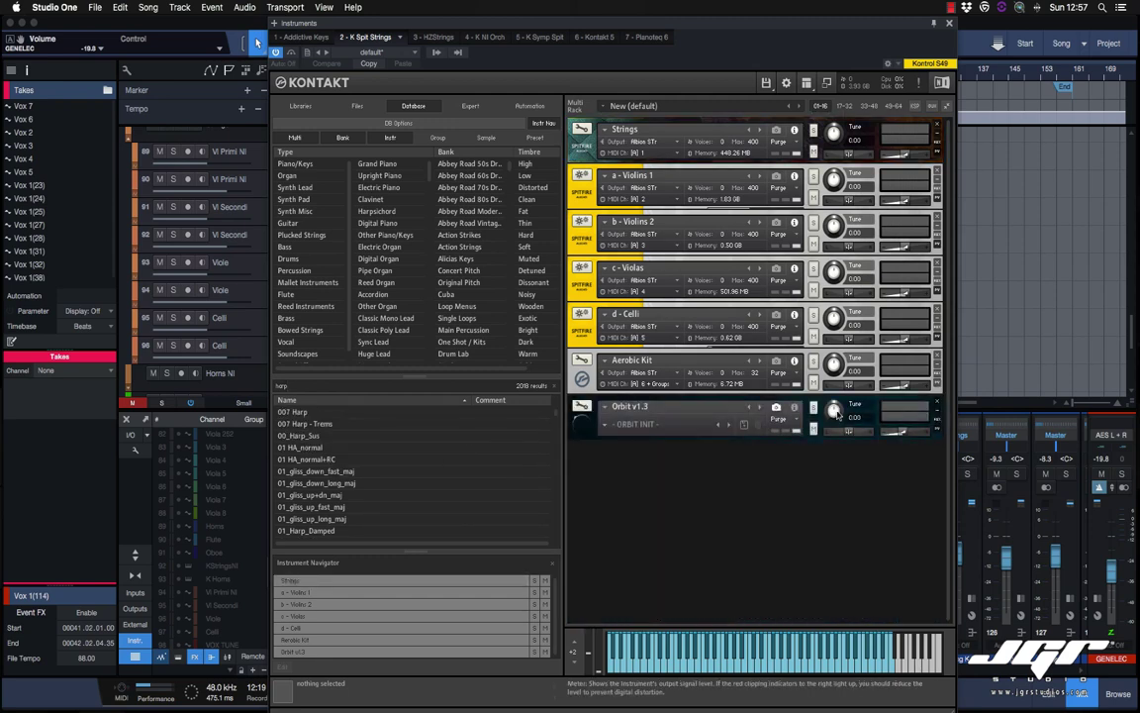
pyautogui.doubleClick(302, 411)
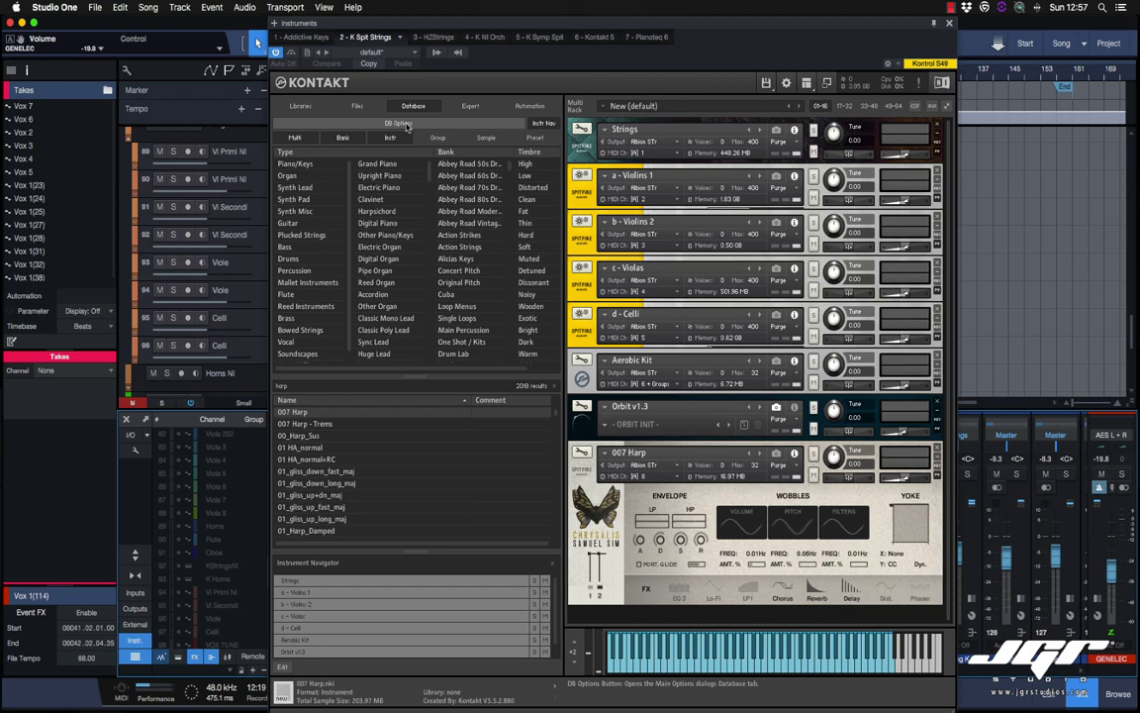
# Step: View the database options and browse the Kontakt Library folders for one to add, cancelling the folder selection
pyautogui.click(406, 126)
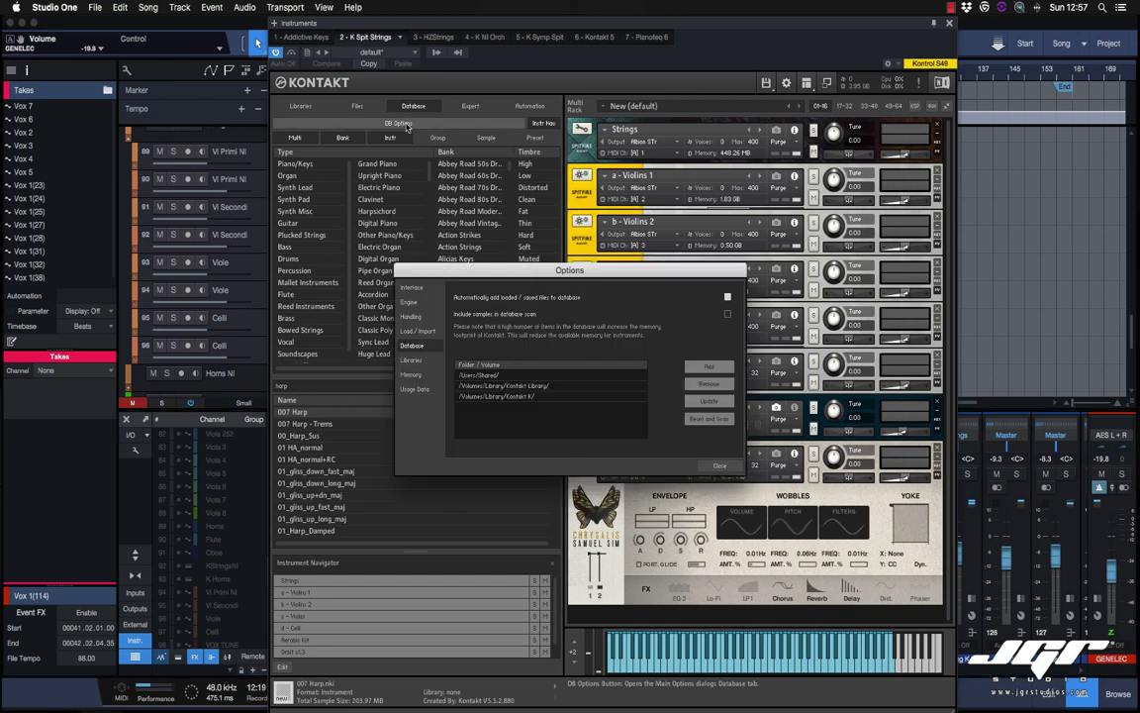
pyautogui.click(504, 385)
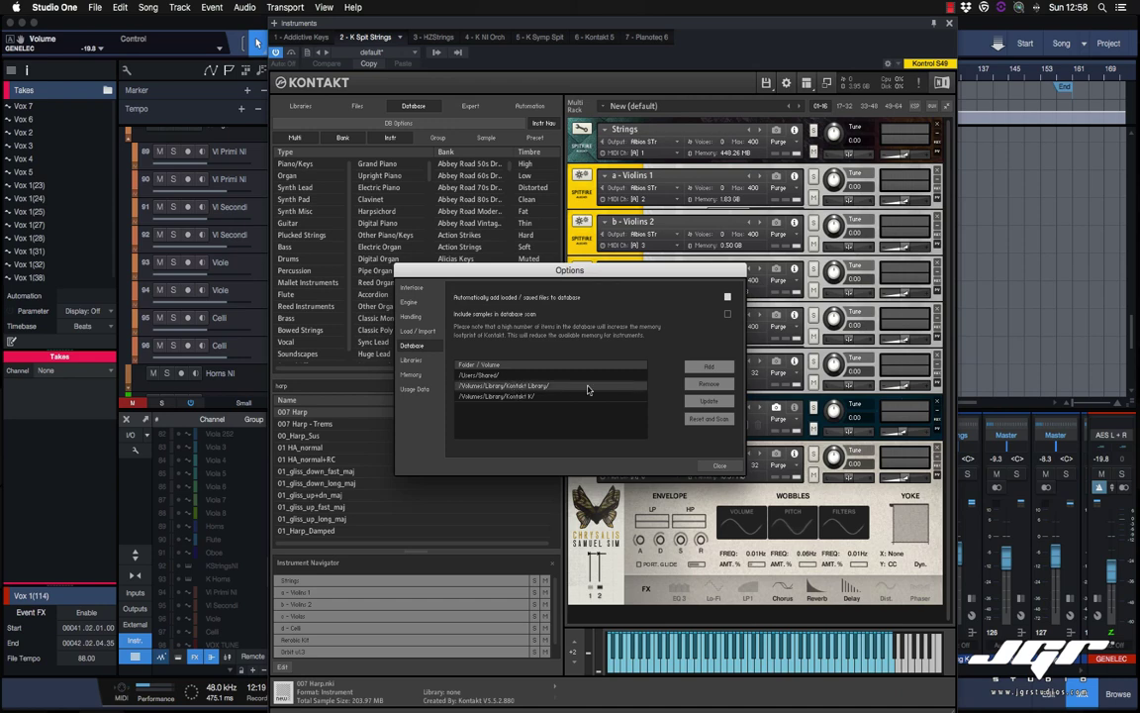
pyautogui.click(709, 367)
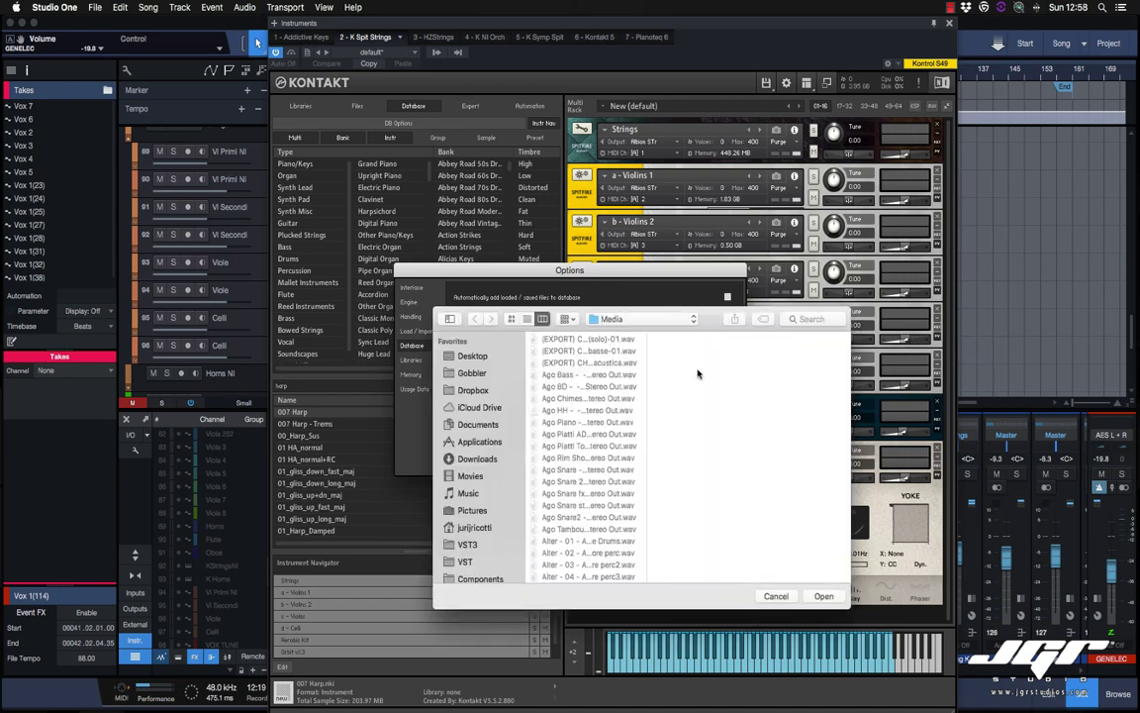
pyautogui.scroll(-5, 480, 416)
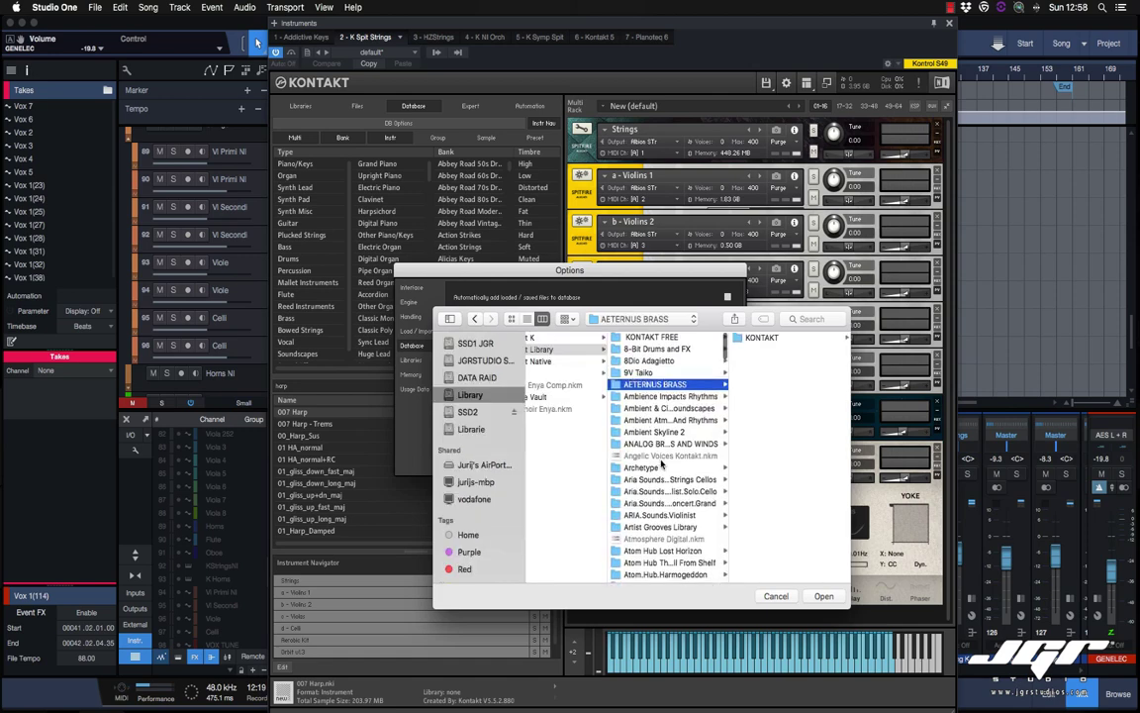
pyautogui.click(777, 595)
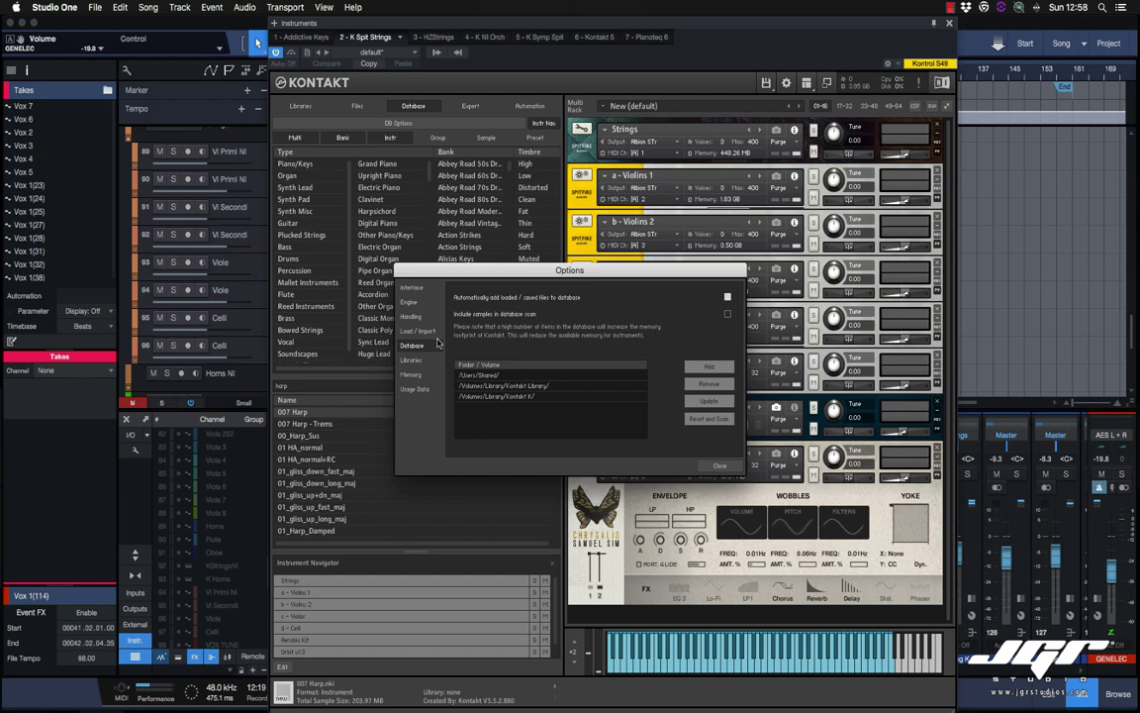
# Step: Look at the Libraries, Memory and Usage Data options
pyautogui.click(411, 360)
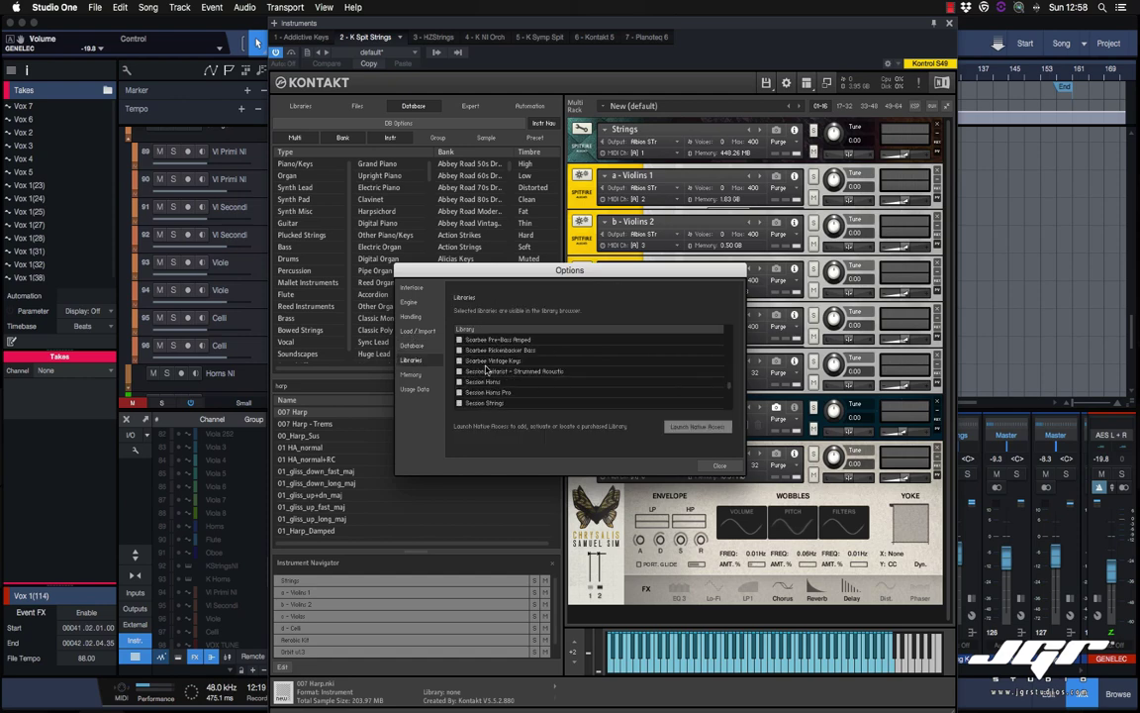
pyautogui.click(414, 377)
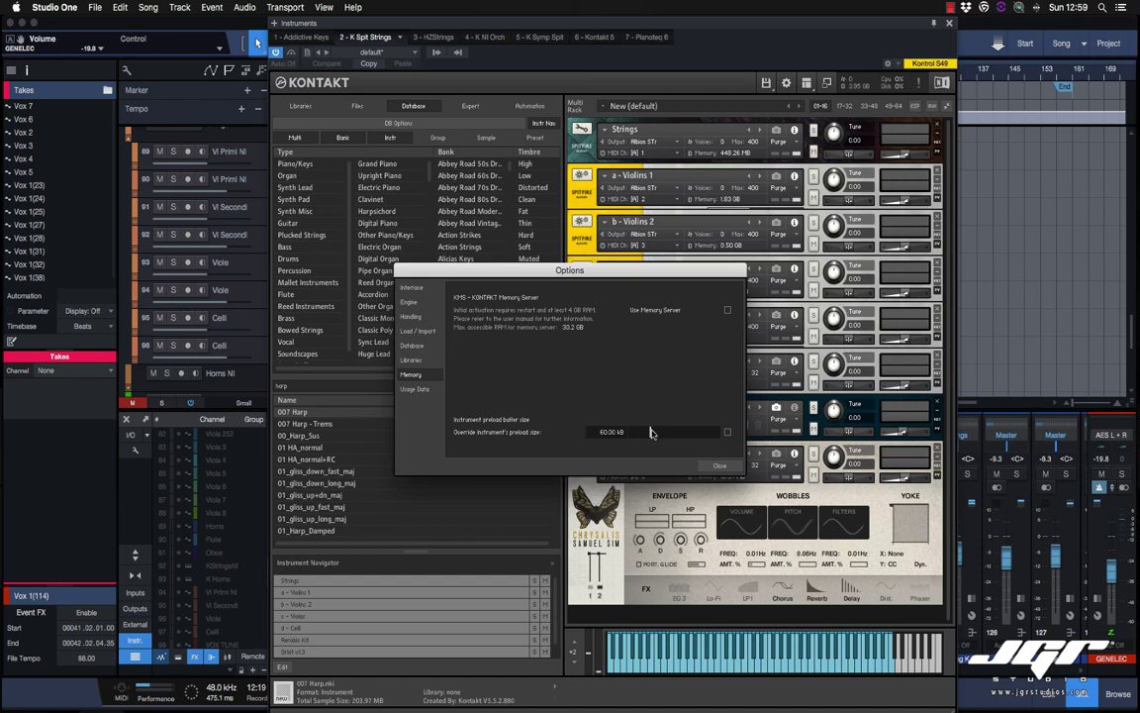
pyautogui.click(416, 389)
# Step: Examine the Engine options for CPU overload protection, multiprocessor support and sending MIDI to the outside world, leaving them unchanged
pyautogui.click(409, 300)
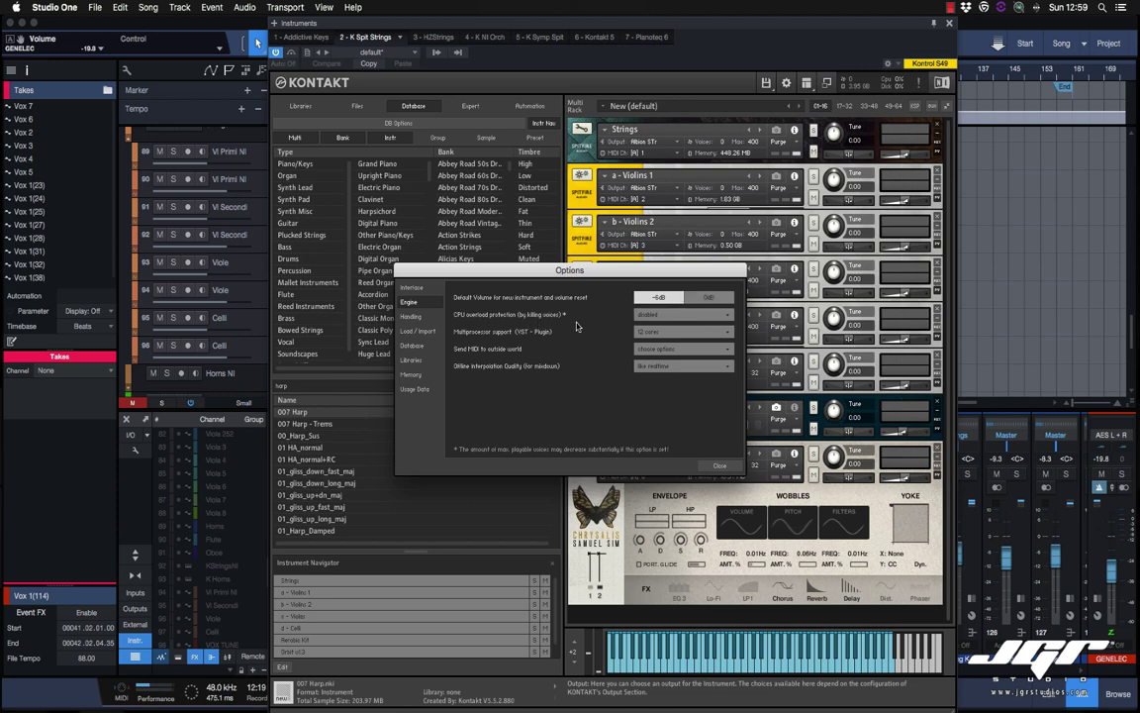
pyautogui.click(672, 317)
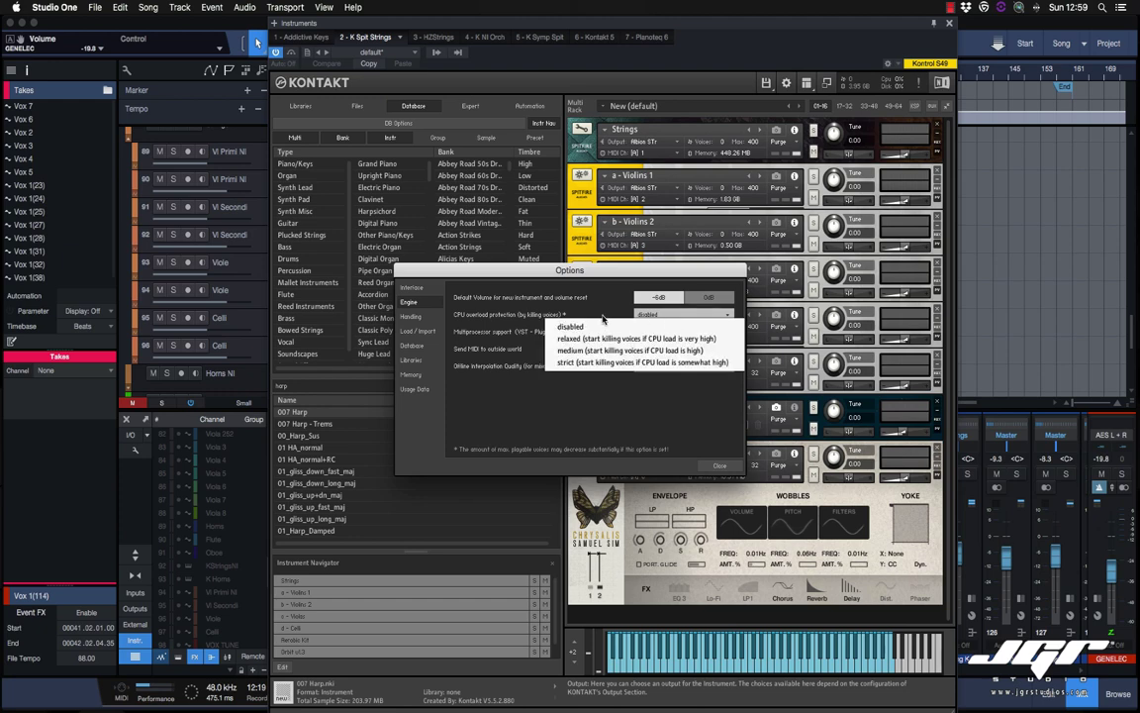
pyautogui.click(620, 426)
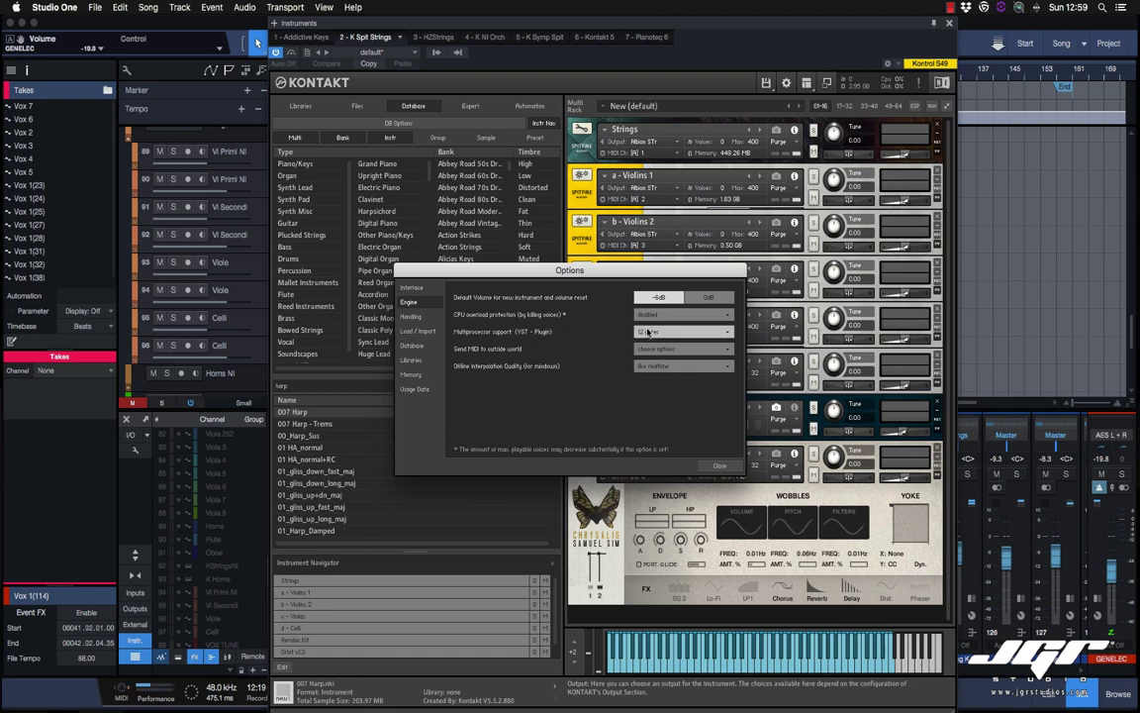
pyautogui.click(690, 333)
pyautogui.click(619, 337)
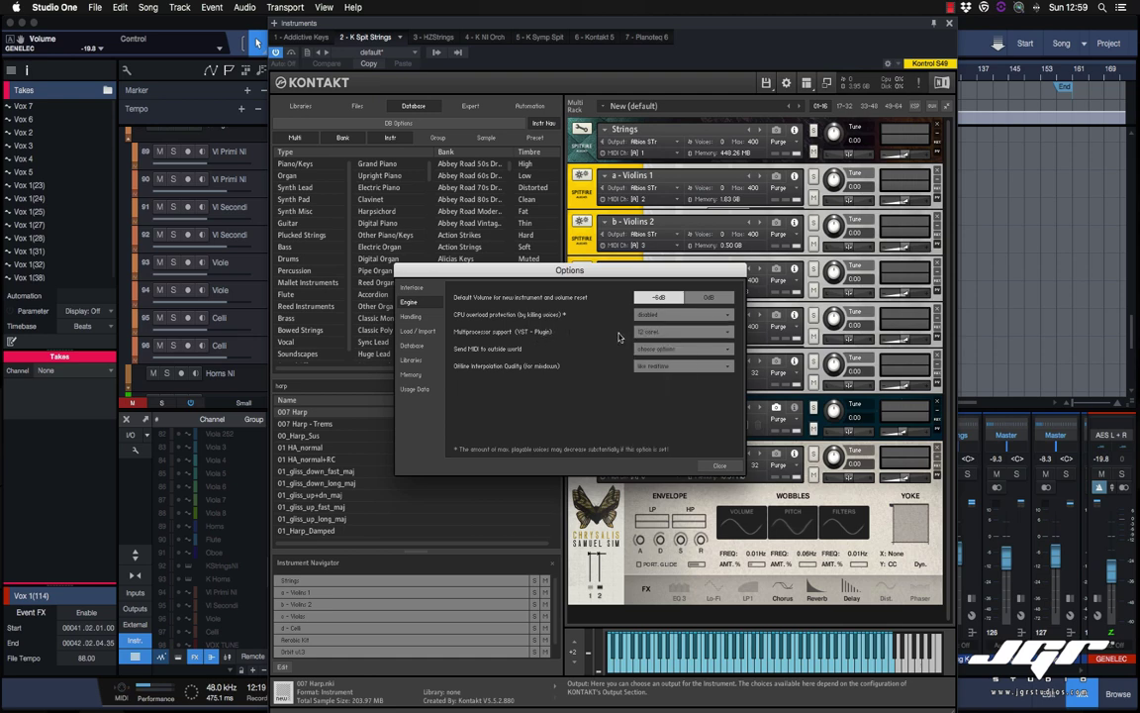
pyautogui.click(672, 349)
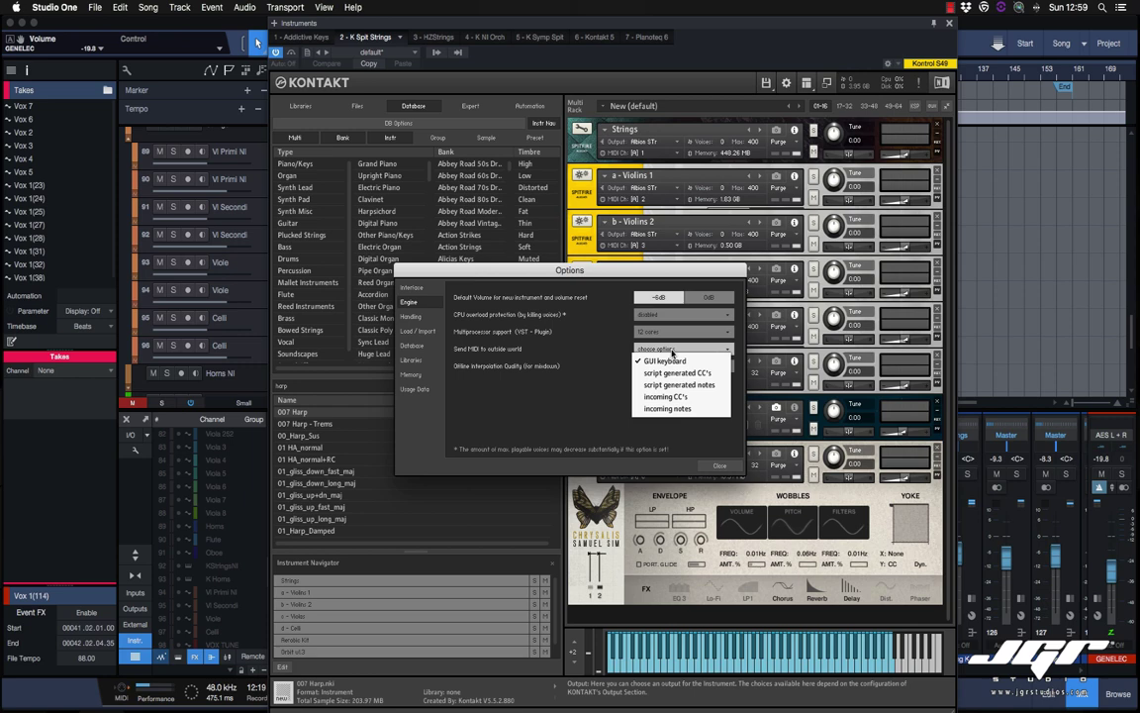
pyautogui.click(598, 364)
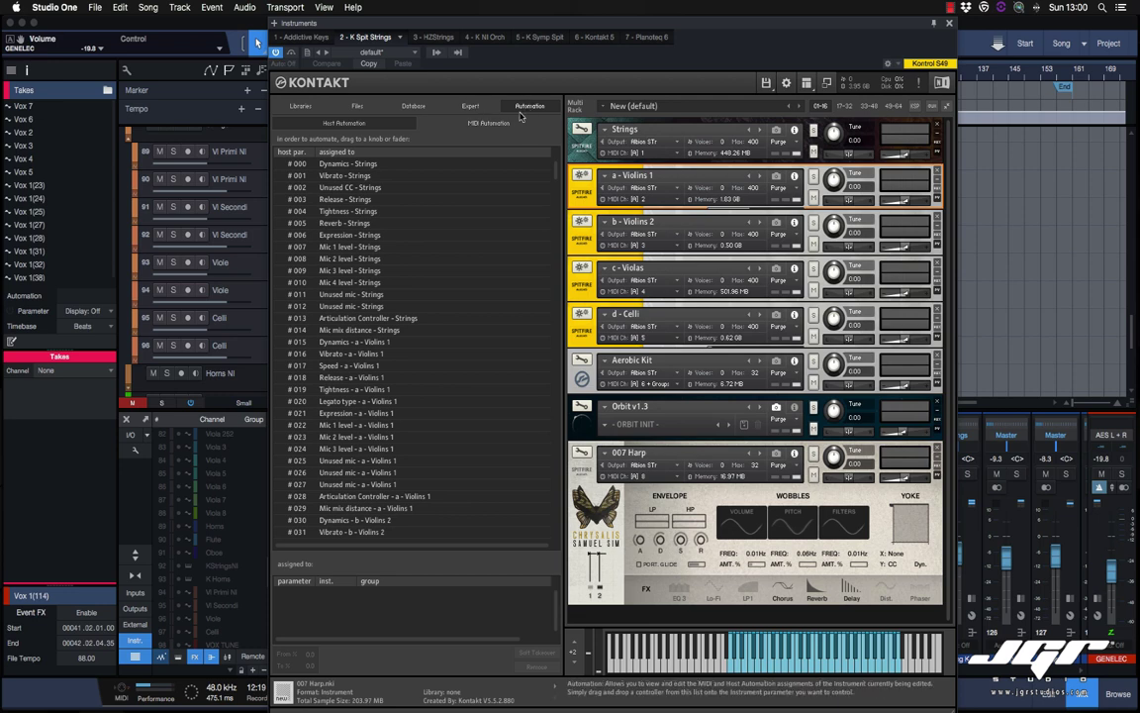
# Step: Return to the Libraries view and look through the Load, Load recent, Save as and Global purge commands, cancelling the Load dialog
pyautogui.click(300, 106)
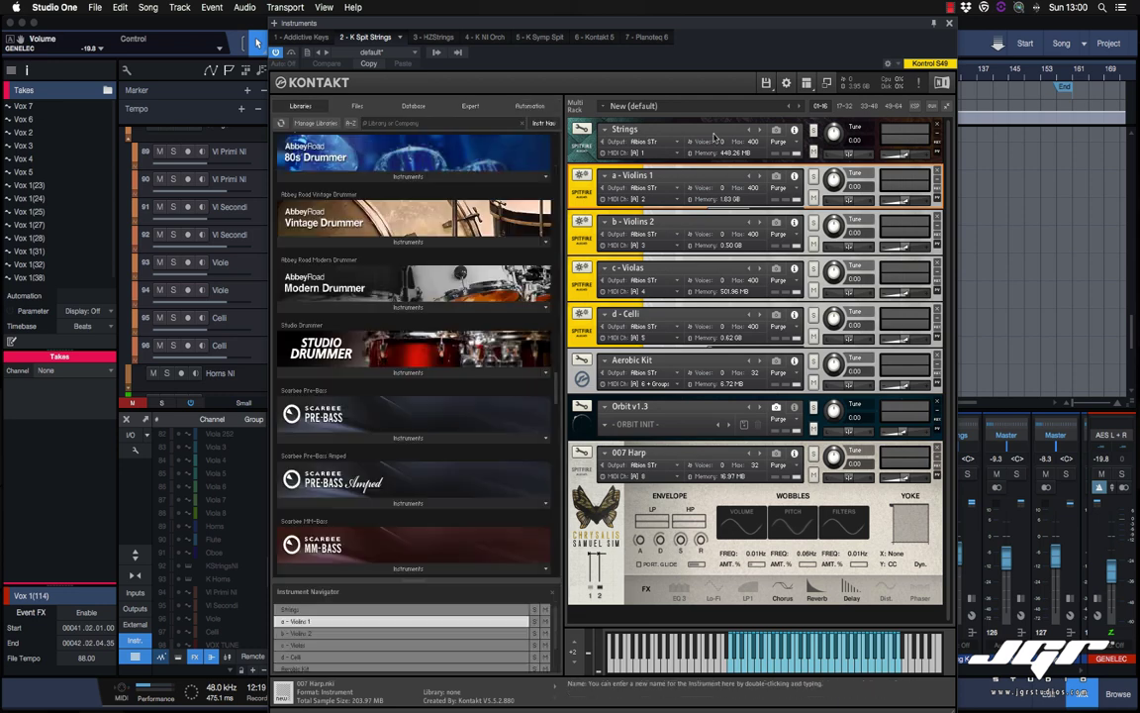
pyautogui.click(768, 85)
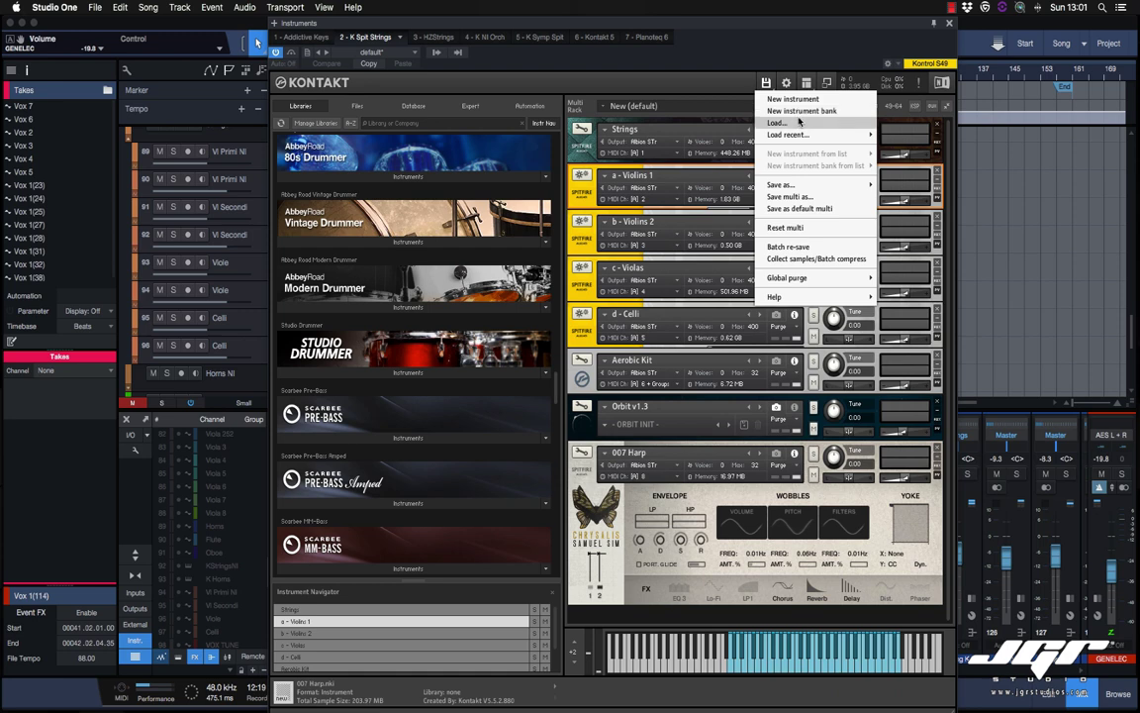
pyautogui.click(798, 122)
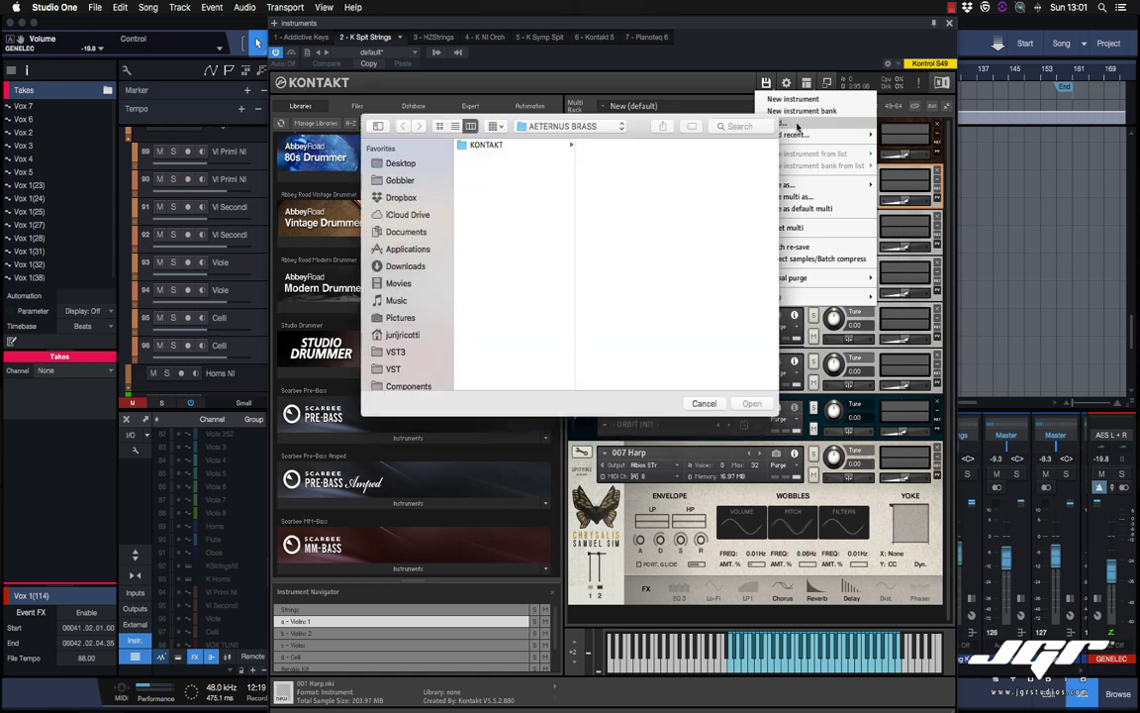
pyautogui.press('Escape')
pyautogui.moveTo(786, 136)
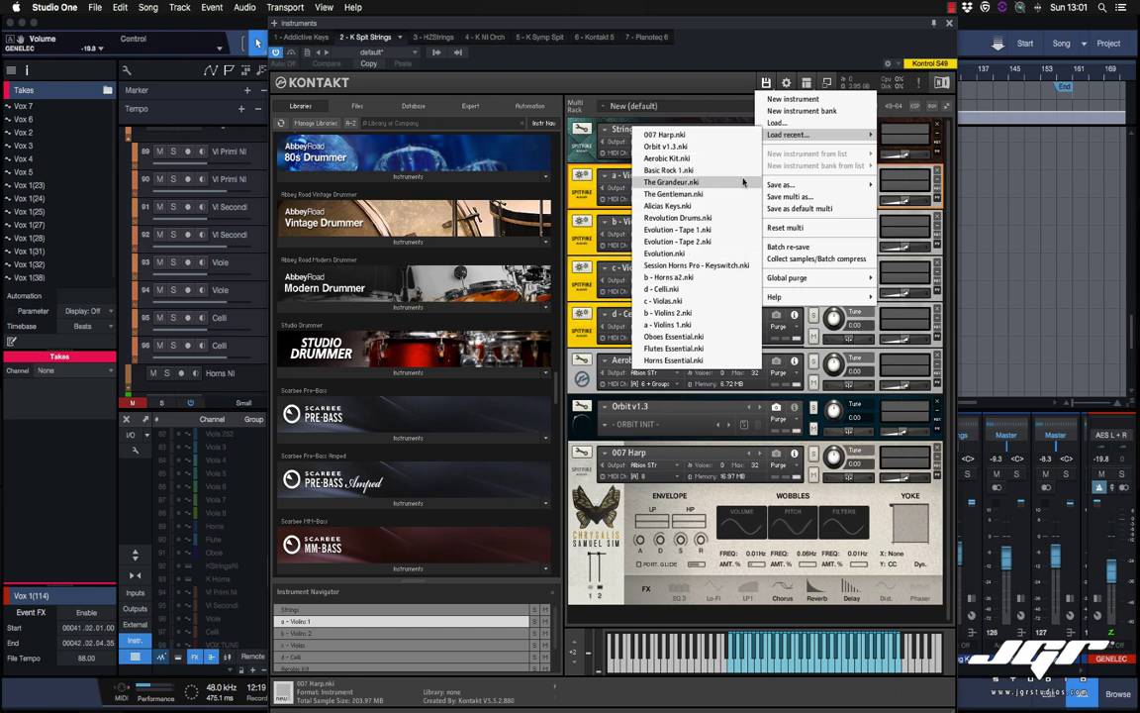
pyautogui.moveTo(787, 185)
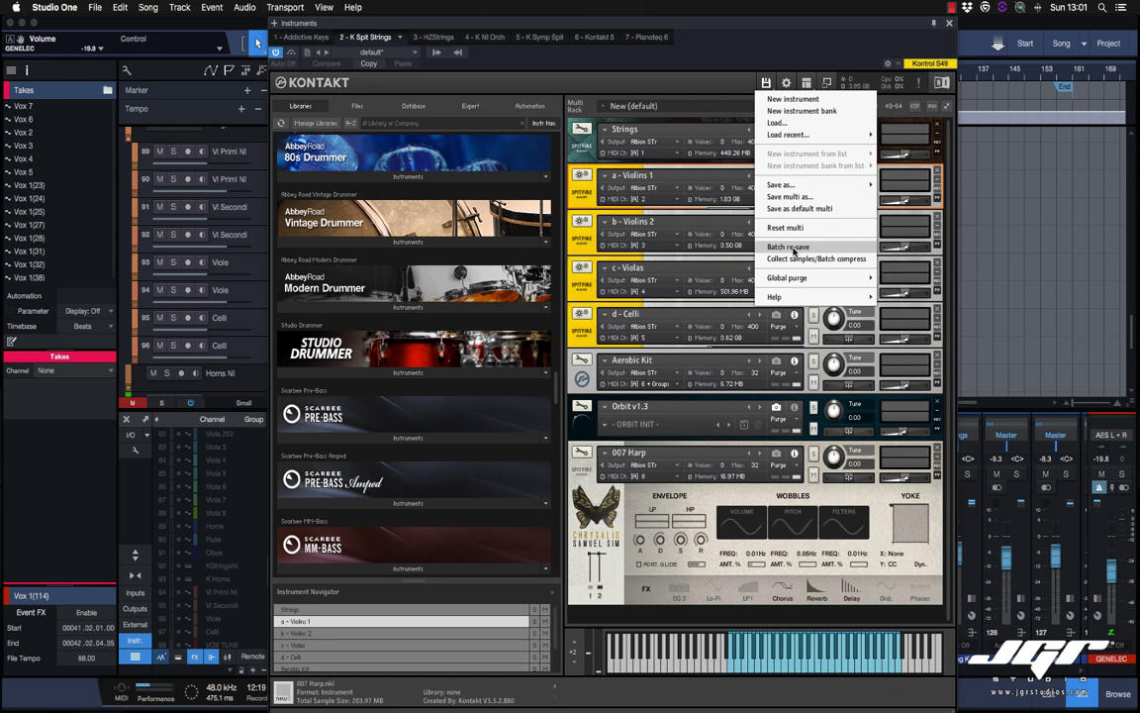
pyautogui.moveTo(794, 282)
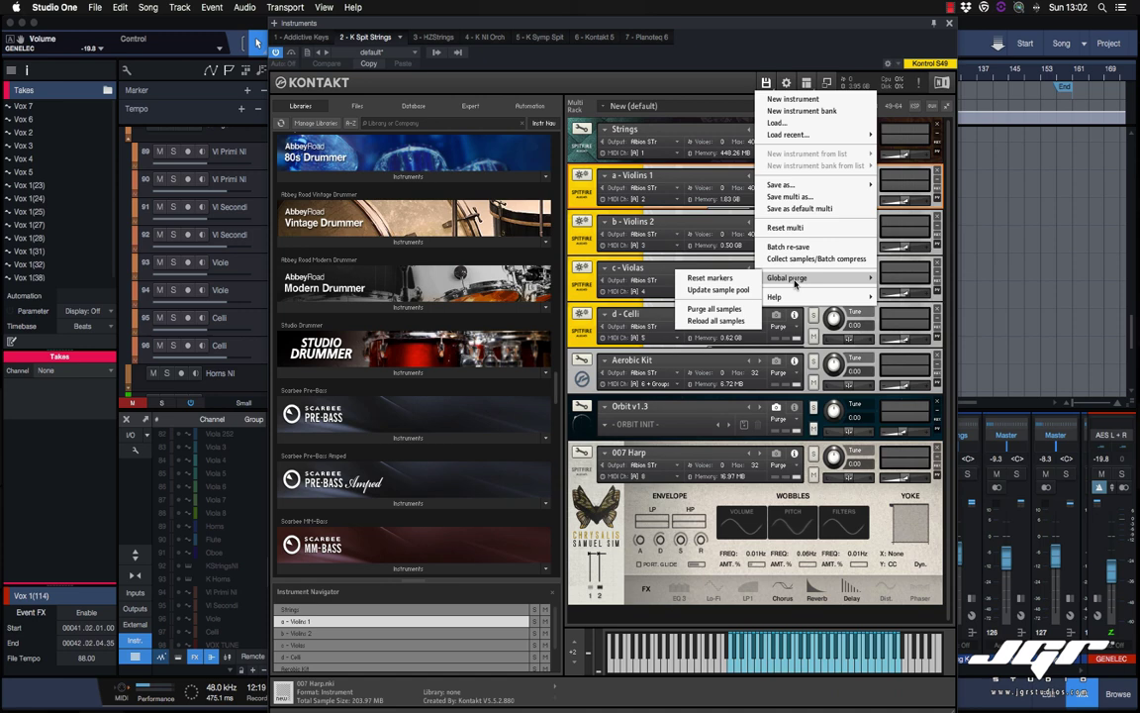
pyautogui.click(713, 89)
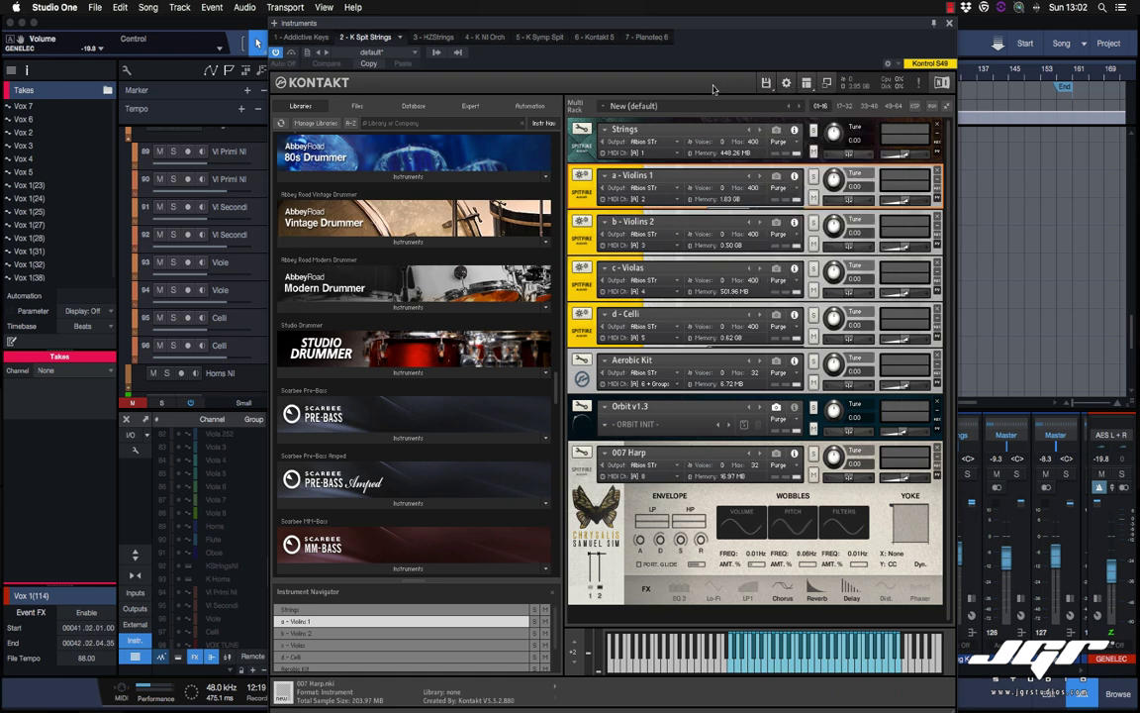
# Step: Look at the sample purge commands of the Strings instrument, including purge all samples and reload all samples
pyautogui.click(666, 126)
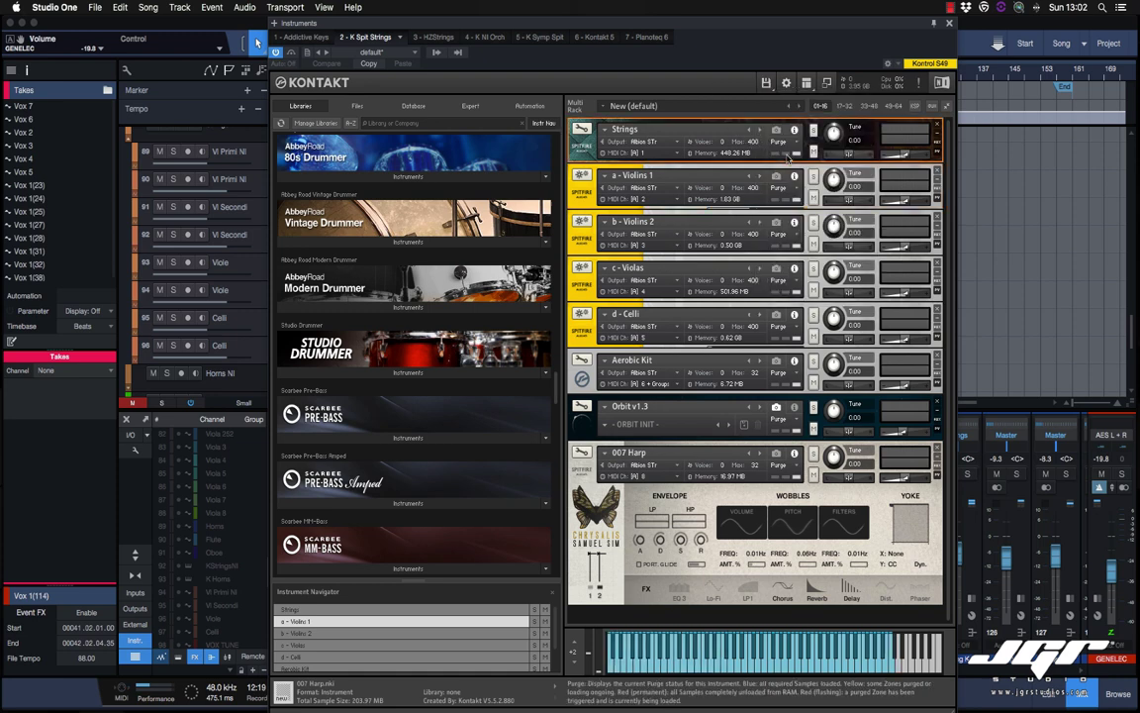
pyautogui.click(777, 144)
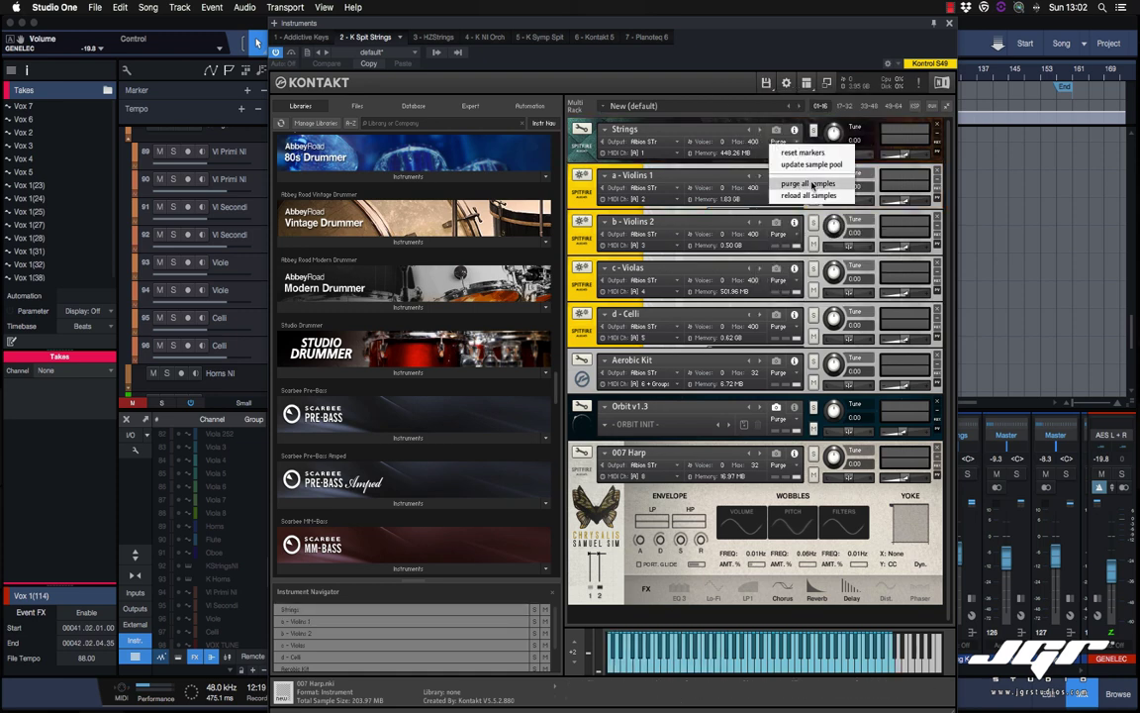
pyautogui.click(811, 184)
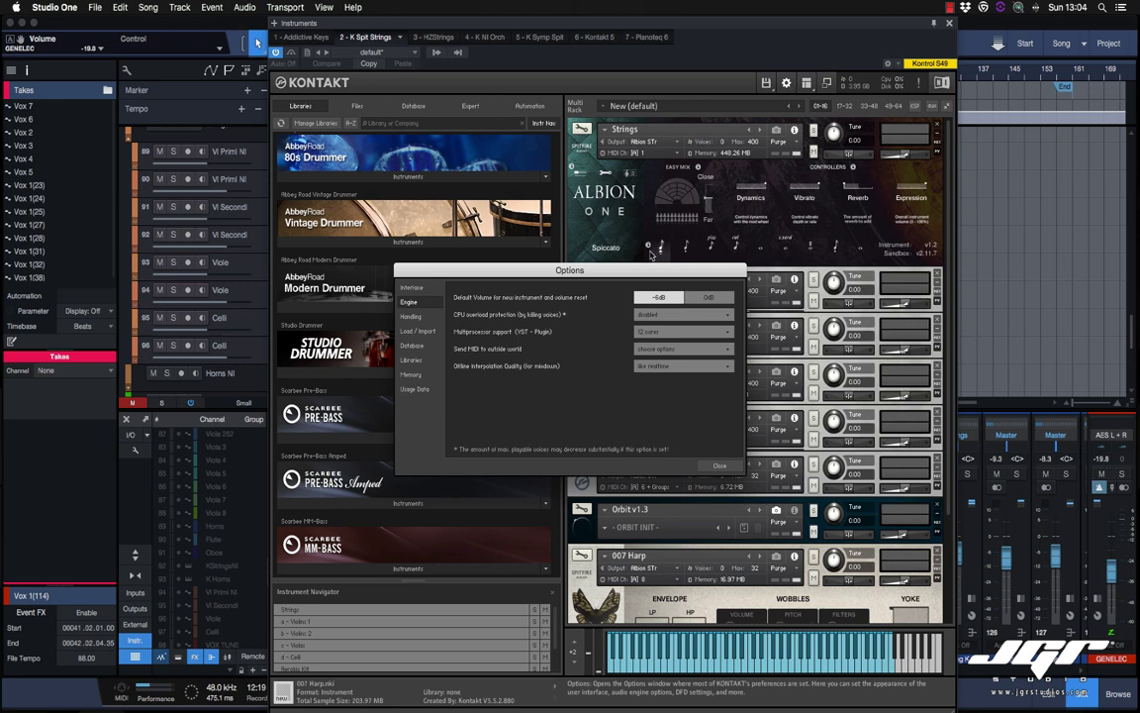
# Step: Review the Interface options, including auto-refresh browser and the info pane language
pyautogui.click(431, 288)
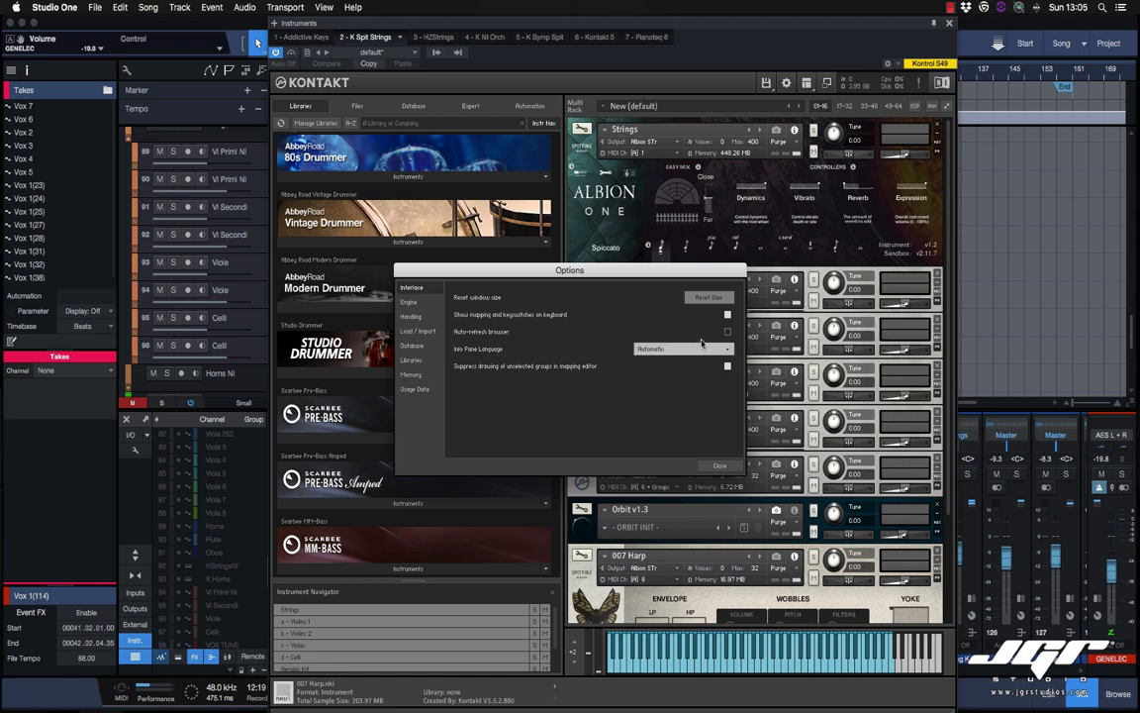
pyautogui.click(653, 349)
pyautogui.click(654, 378)
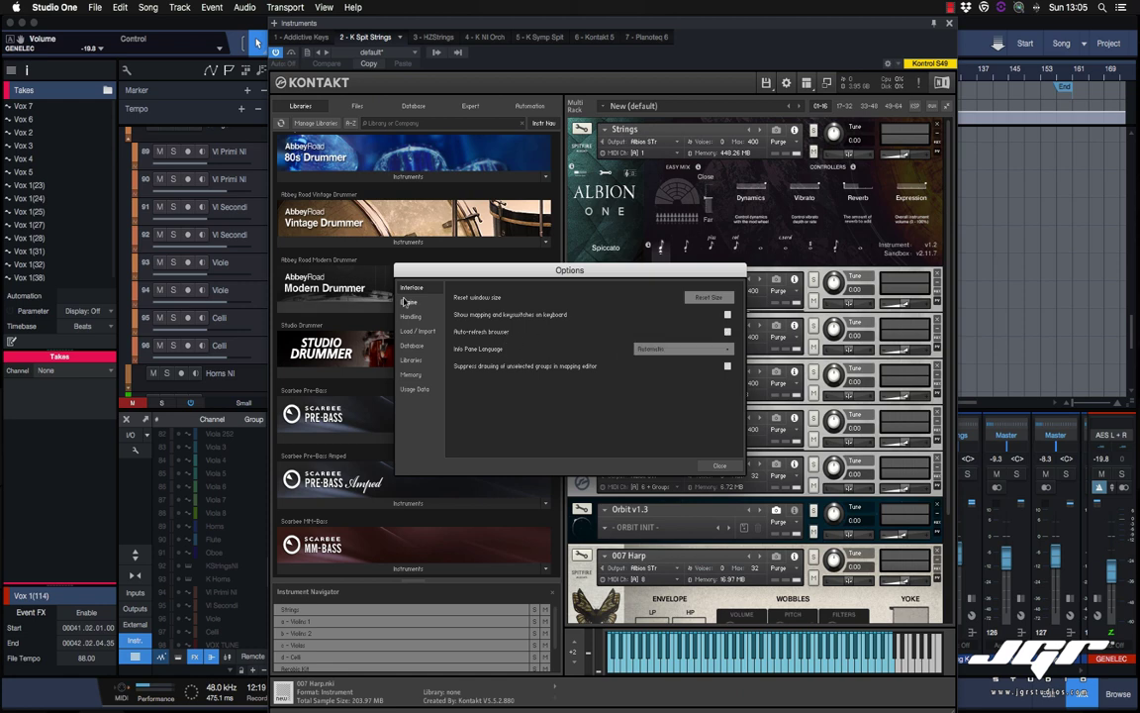
# Step: Look through the Engine, Load / Import, Database, Libraries and Memory options in turn
pyautogui.click(409, 302)
pyautogui.click(416, 330)
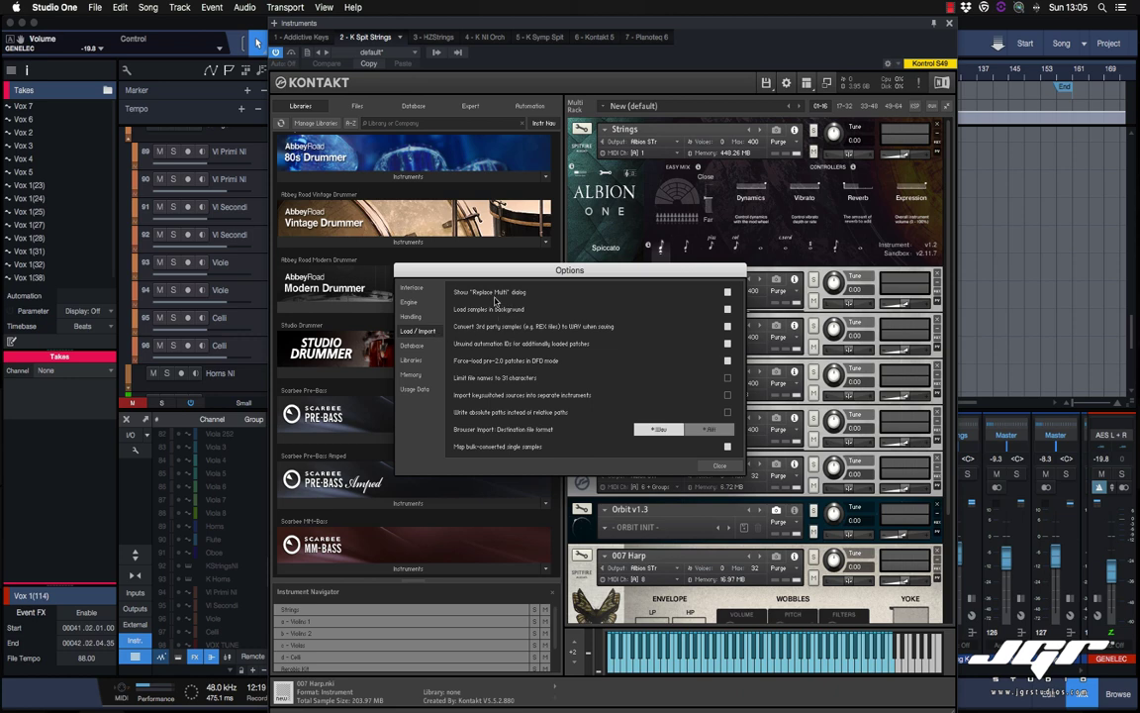
pyautogui.click(413, 345)
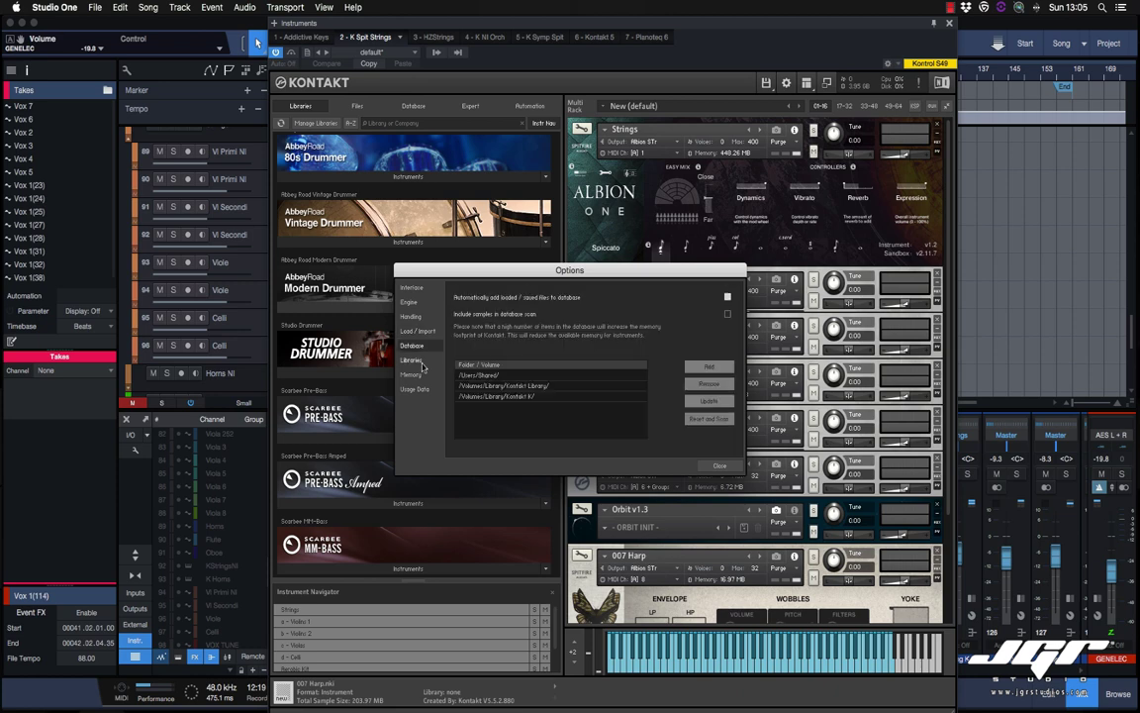
pyautogui.click(418, 362)
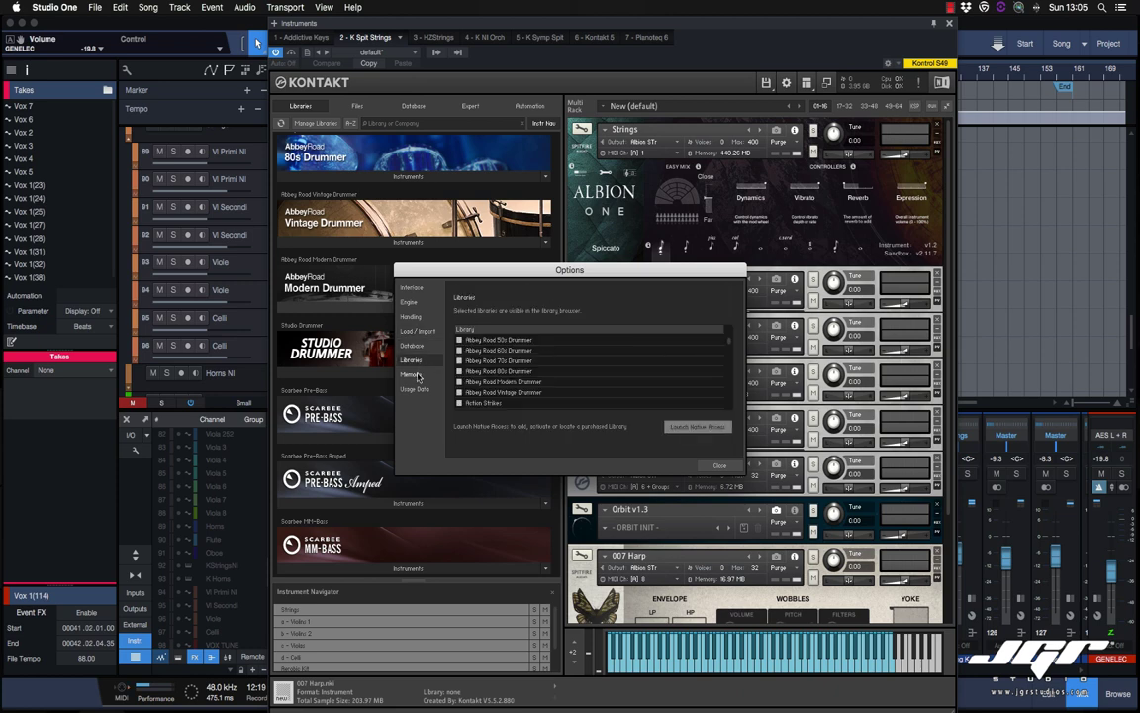
pyautogui.click(420, 376)
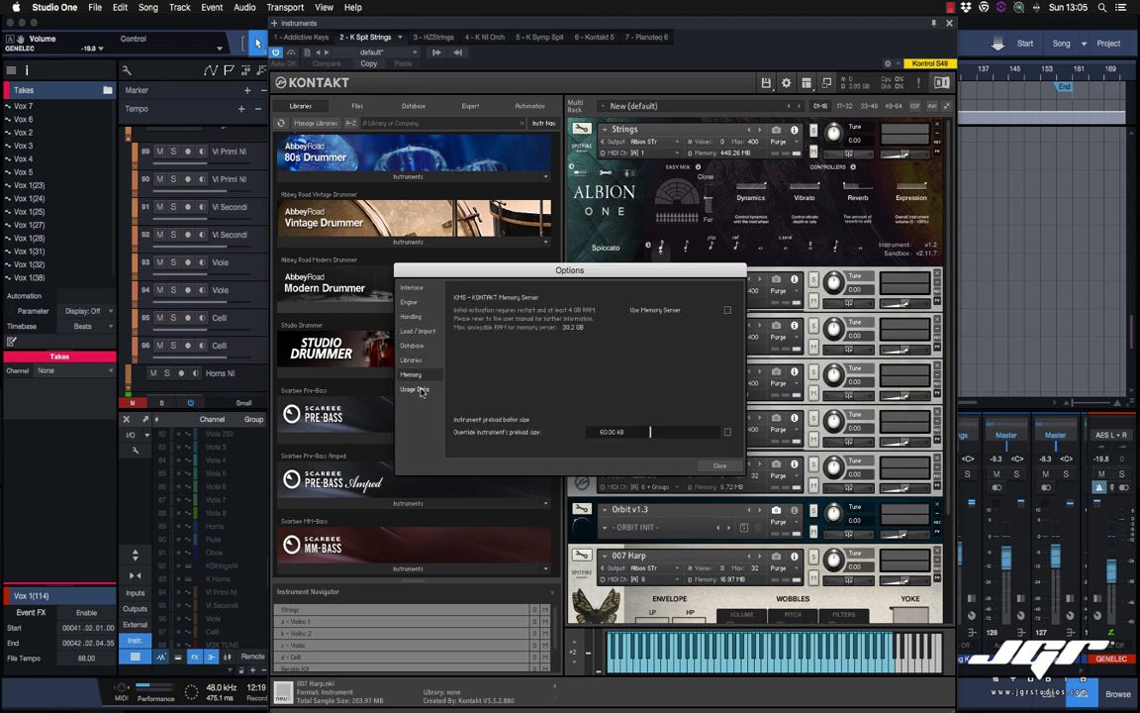